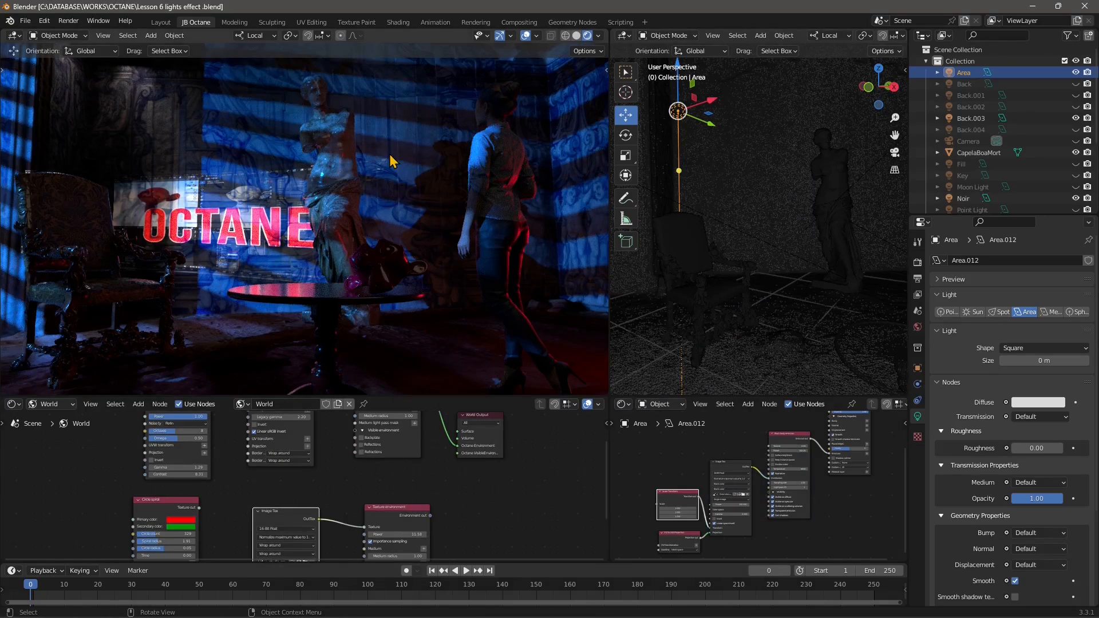
Add a sphere light to the scene.
{"action": "middle_click_drag", "start_coordinate": [705, 307], "coordinate": [768, 313]}
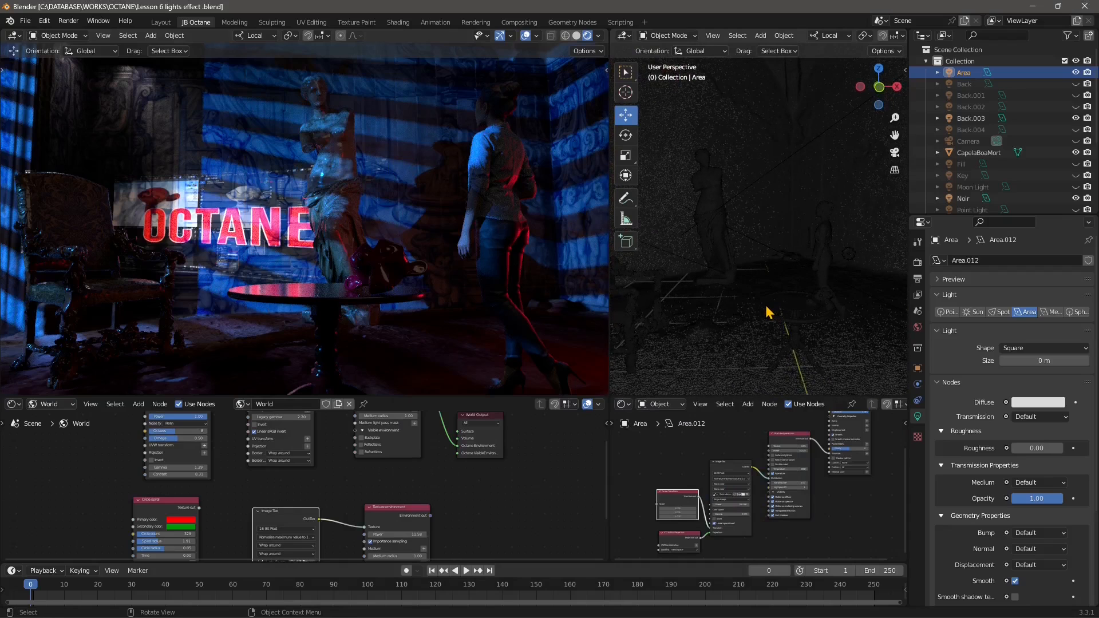
{"action": "scroll", "coordinate": [775, 449], "scroll_direction": "up", "scroll_amount": 3}
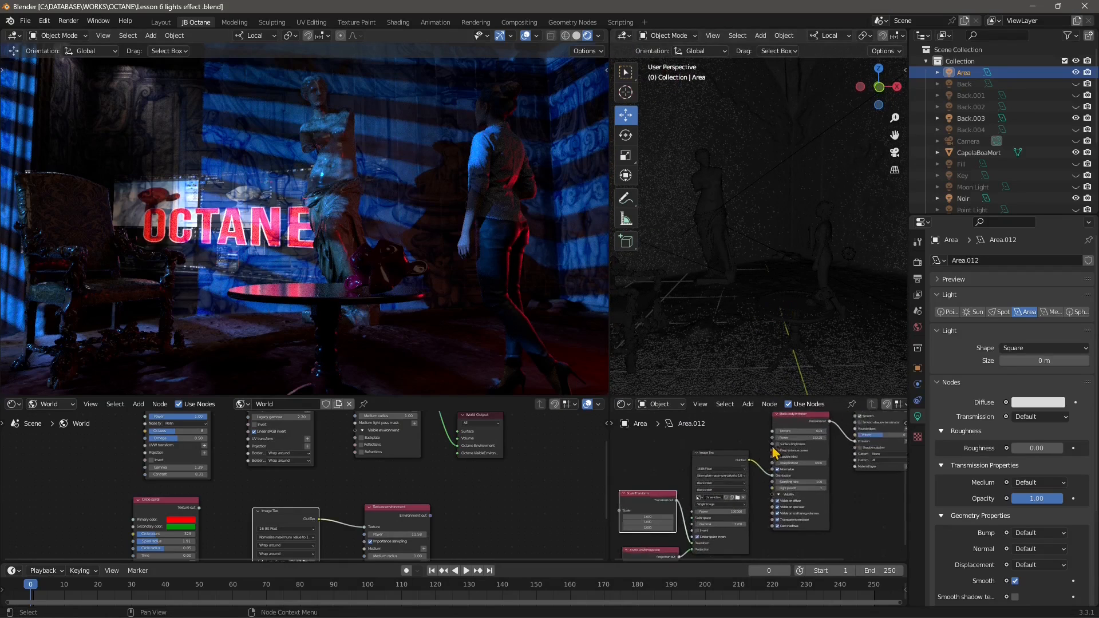
{"action": "middle_click_drag", "start_coordinate": [802, 423], "coordinate": [780, 463]}
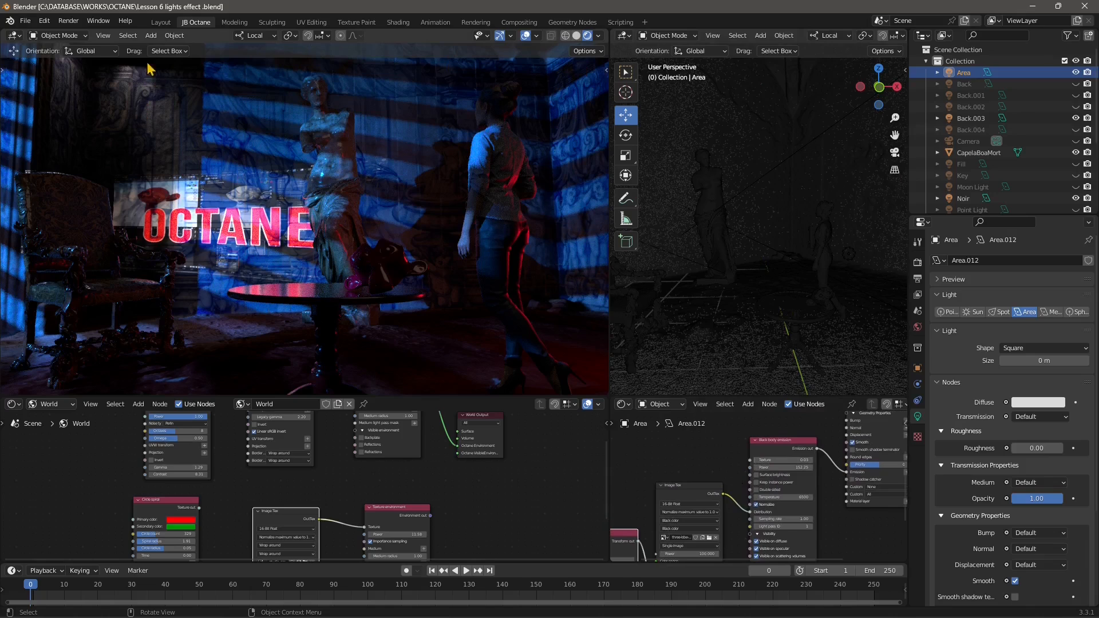
{"action": "left_click", "coordinate": [152, 36]}
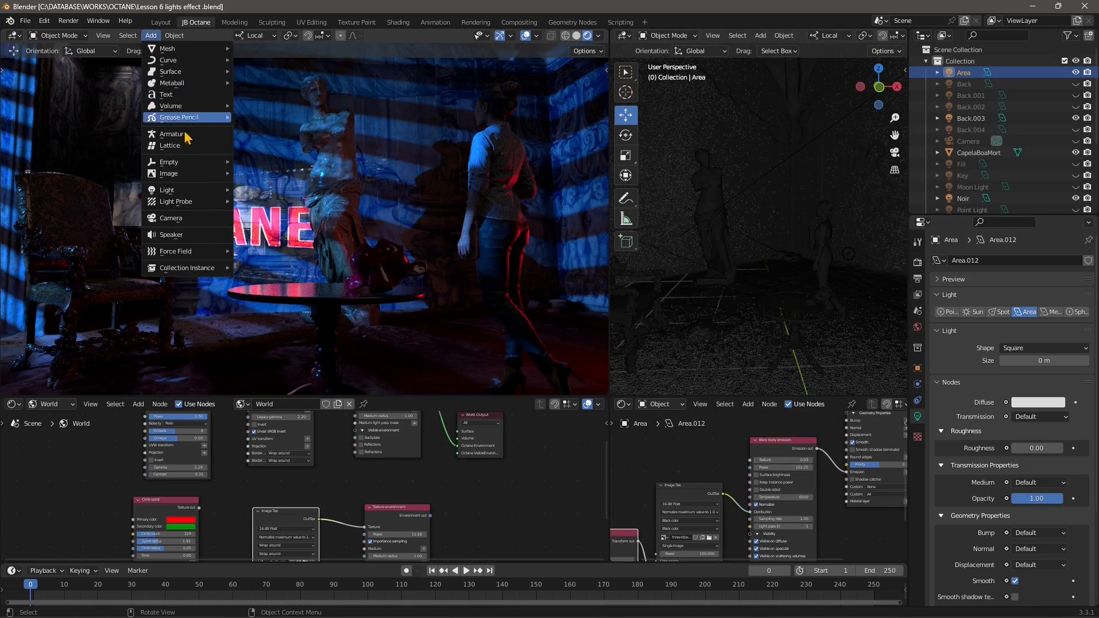
{"action": "mouse_move", "coordinate": [205, 193]}
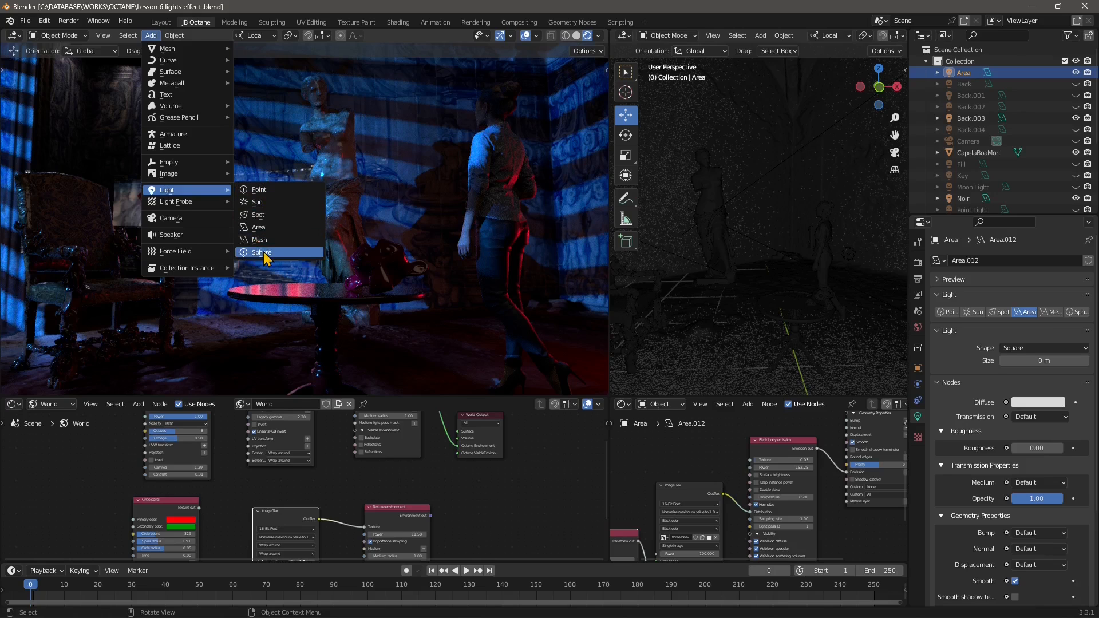
{"action": "left_click", "coordinate": [253, 255]}
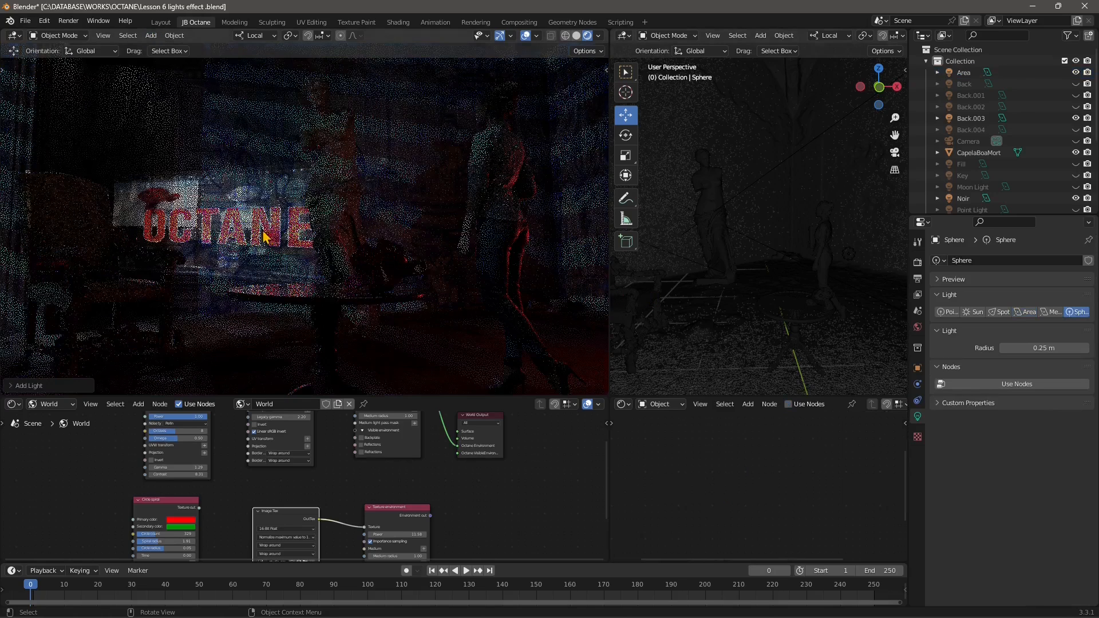
Move the new sphere light horizontally to the back of the room and raise it about 2.2 m.
{"action": "middle_click_drag", "start_coordinate": [753, 266], "coordinate": [775, 289]}
{"action": "scroll", "coordinate": [776, 289], "scroll_direction": "down", "scroll_amount": 4}
{"action": "scroll", "coordinate": [778, 295], "scroll_direction": "down", "scroll_amount": 1}
{"action": "key", "text": "g"}
{"action": "key", "text": "shift+z"}
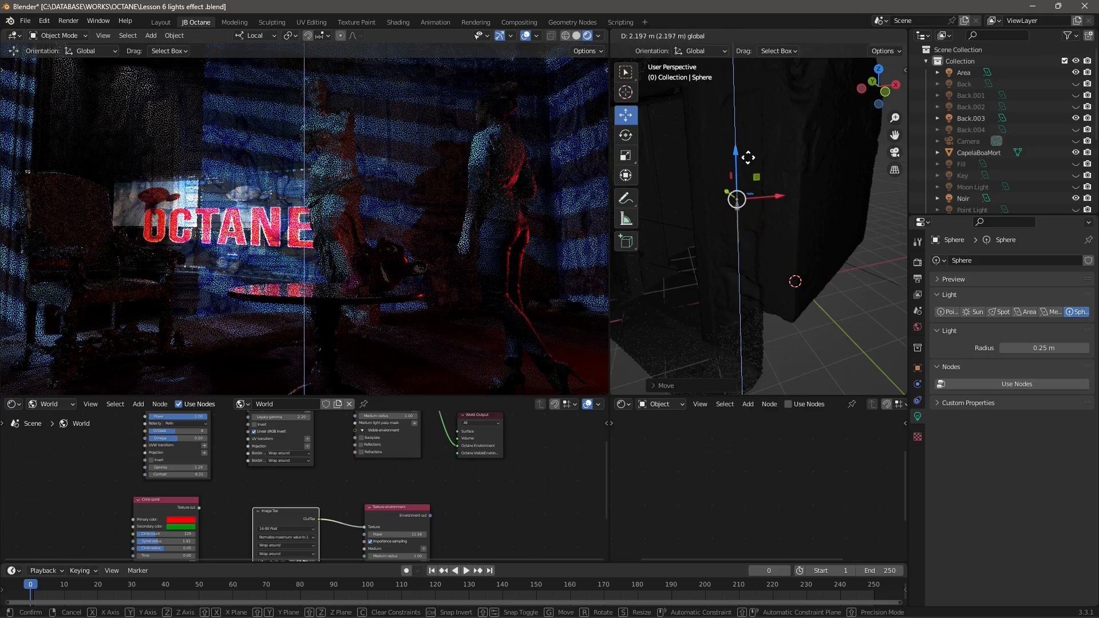
{"action": "left_click", "coordinate": [752, 184]}
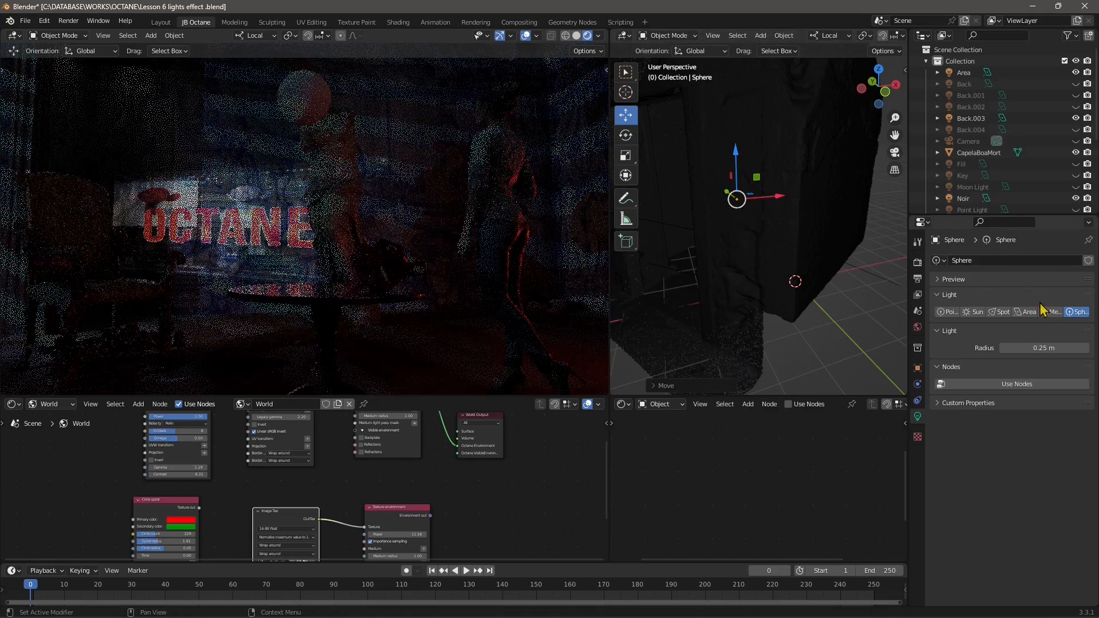
Enable shader nodes for the sphere light and lower it slightly toward the OCTANE sign.
{"action": "left_click", "coordinate": [1009, 387]}
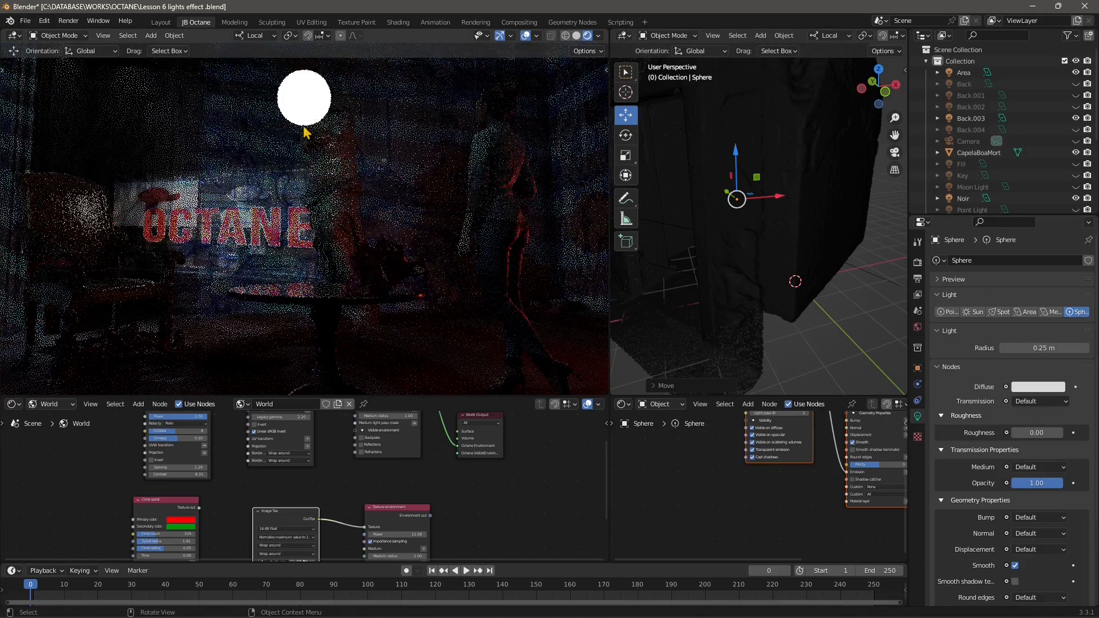
{"action": "middle_click_drag", "start_coordinate": [744, 240], "coordinate": [765, 263]}
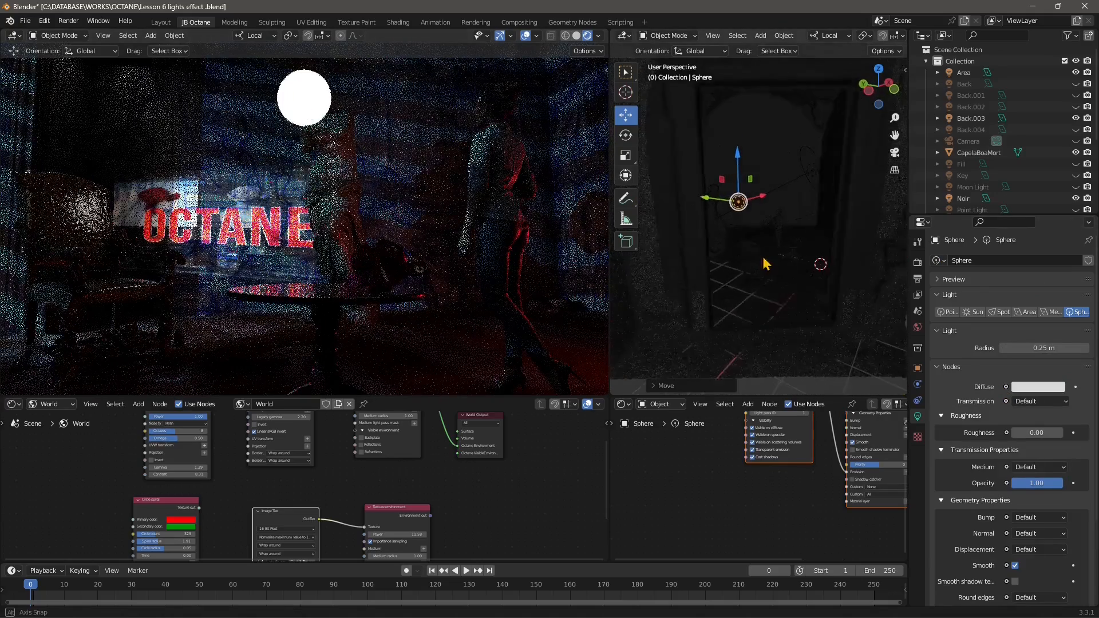
{"action": "key", "text": "g"}
{"action": "key", "text": "z"}
{"action": "left_click_drag", "start_coordinate": [738, 180], "coordinate": [730, 213]}
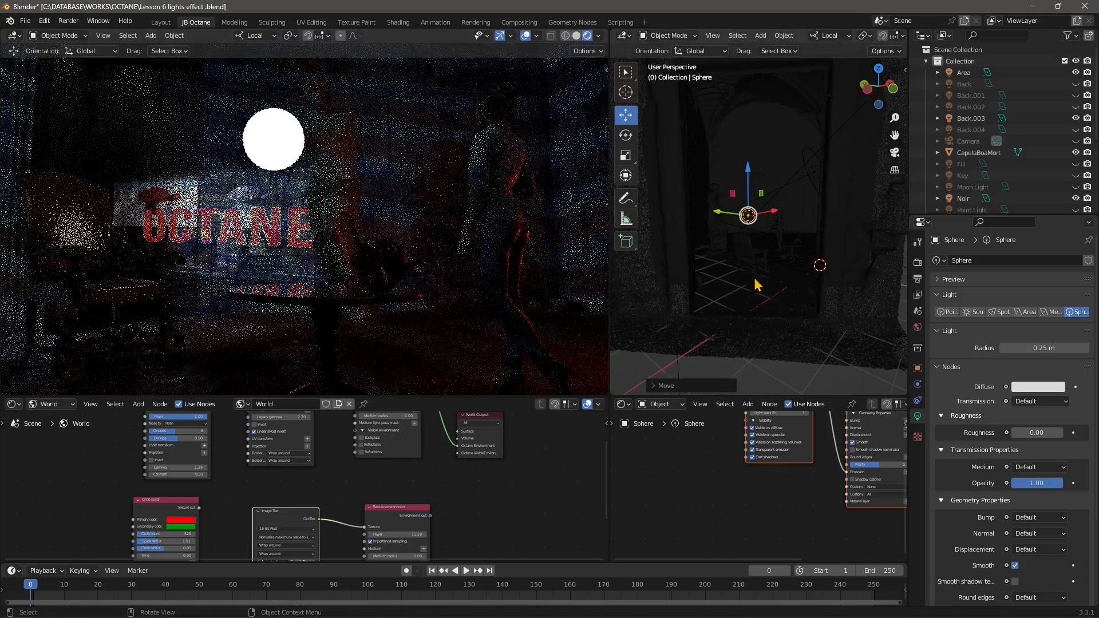
Reposition the sphere light within the horizontal plane so it hangs over the right half of the OCTANE sign.
{"action": "middle_click_drag", "start_coordinate": [753, 282], "coordinate": [718, 215]}
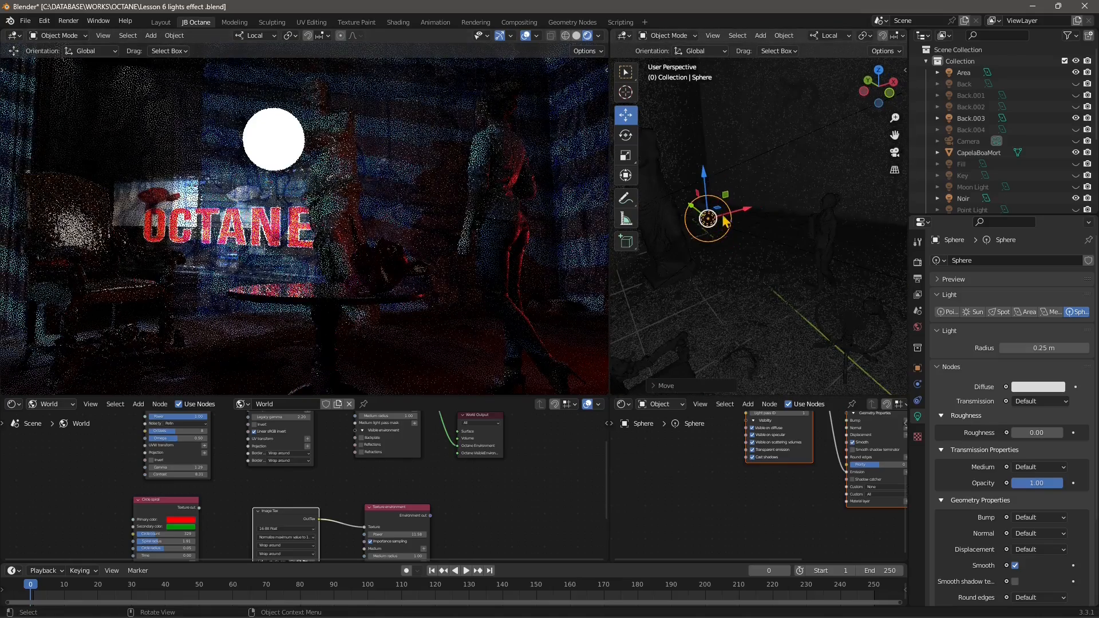
{"action": "key", "text": "g"}
{"action": "key", "text": "shift+z"}
{"action": "left_click", "coordinate": [829, 268]}
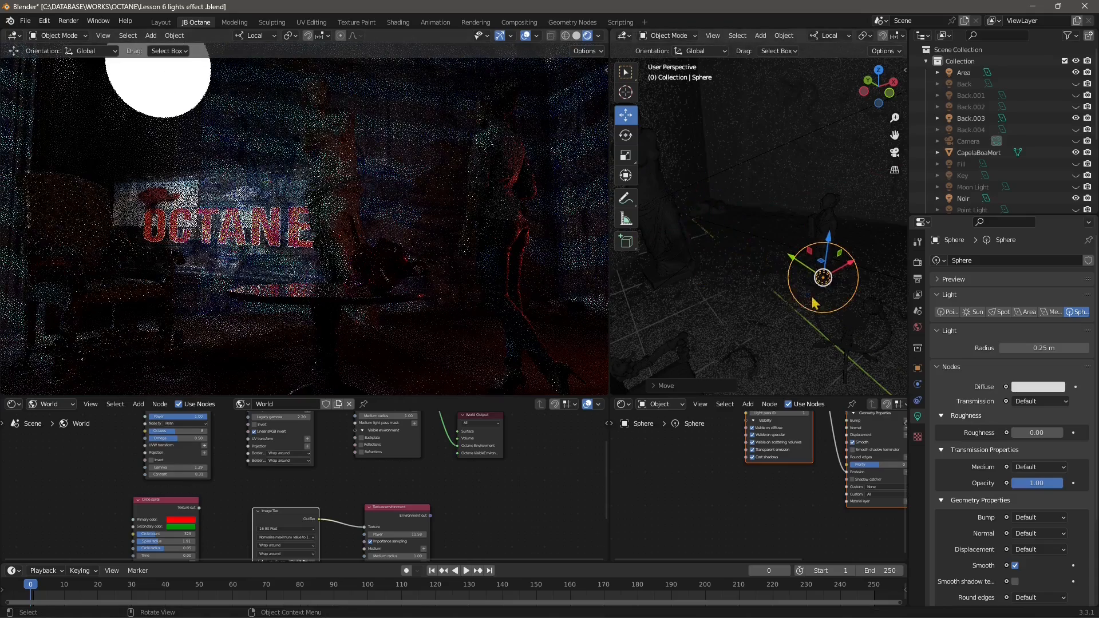
{"action": "middle_click_drag", "start_coordinate": [815, 303], "coordinate": [687, 255]}
{"action": "key", "text": "g"}
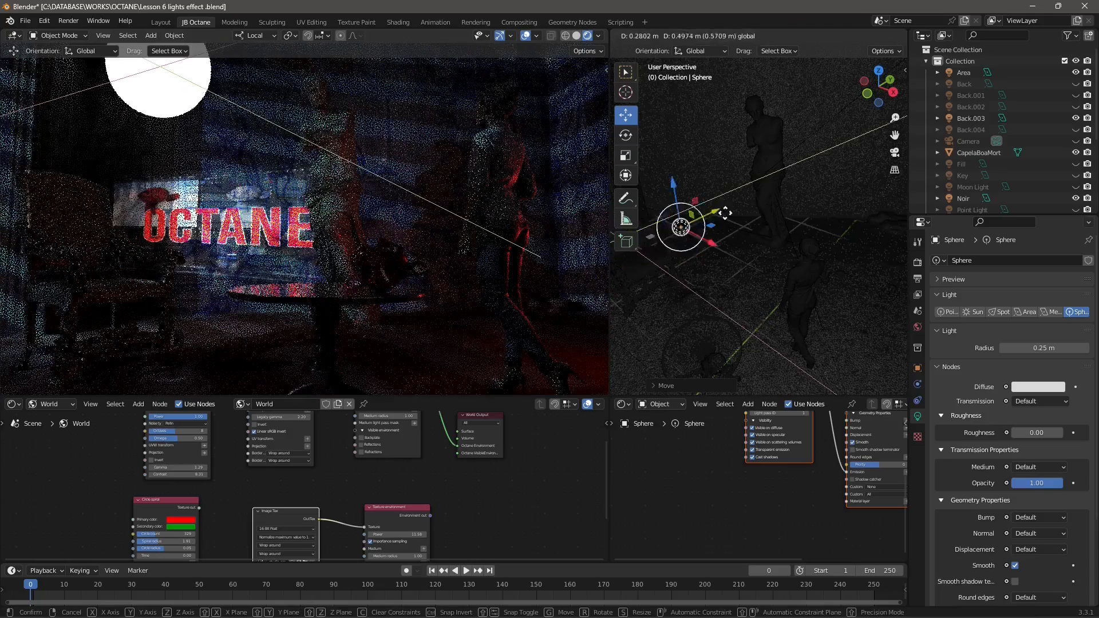
{"action": "left_click", "coordinate": [339, 136]}
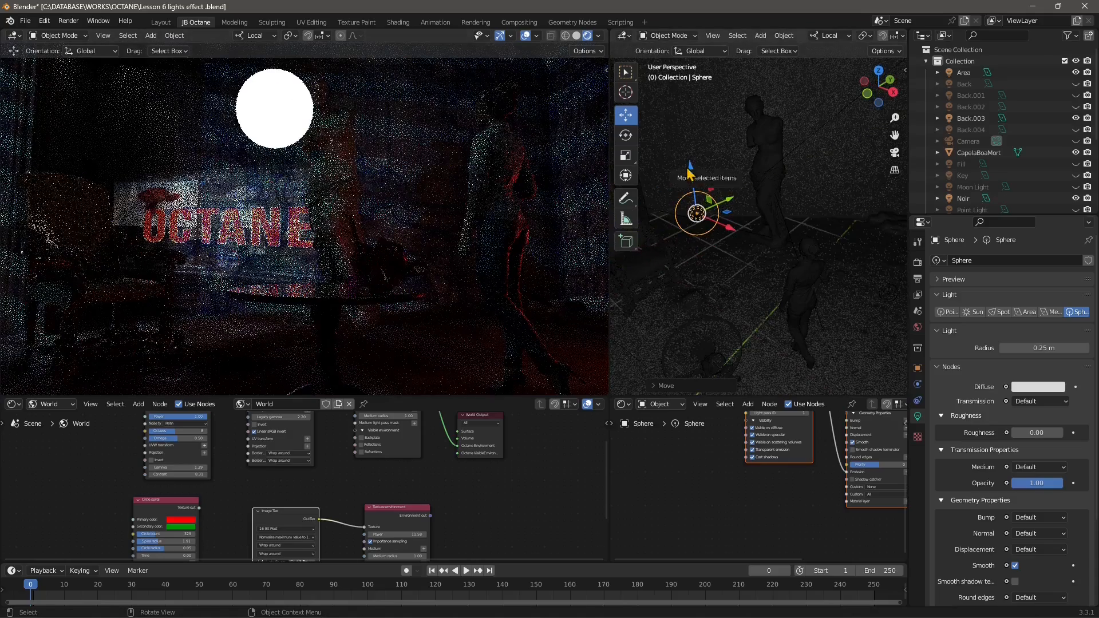
Lower the sphere light and shift it sideways so it floats above the round table in front of the statue.
{"action": "left_click_drag", "start_coordinate": [691, 170], "coordinate": [697, 213]}
{"action": "left_click_drag", "start_coordinate": [730, 254], "coordinate": [744, 248]}
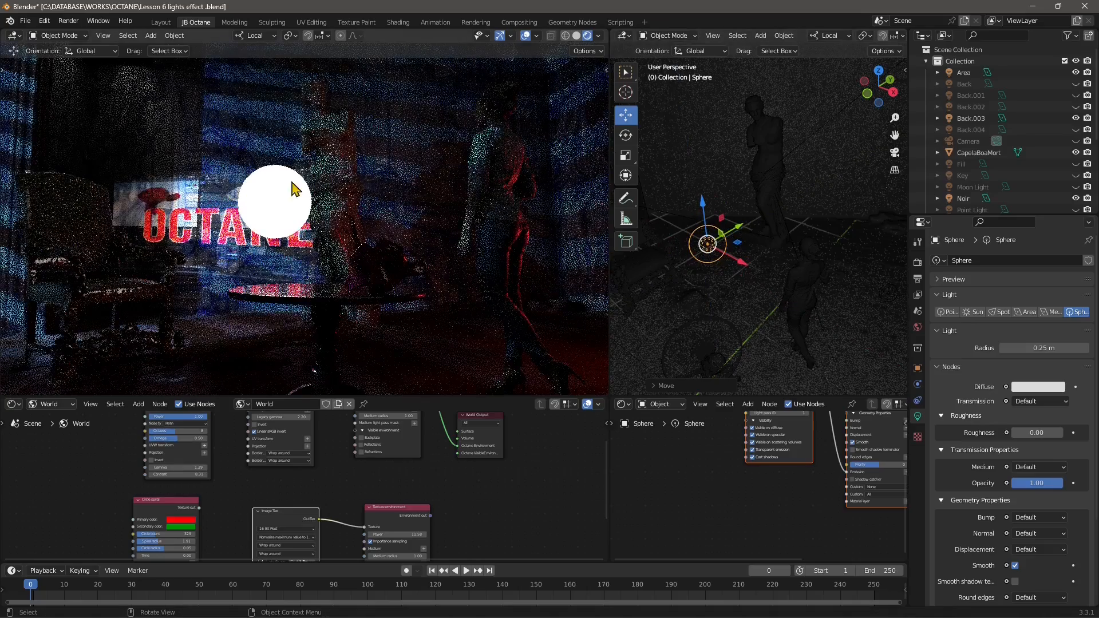
{"action": "middle_click_drag", "start_coordinate": [737, 327], "coordinate": [781, 288]}
{"action": "left_click_drag", "start_coordinate": [745, 256], "coordinate": [744, 208]}
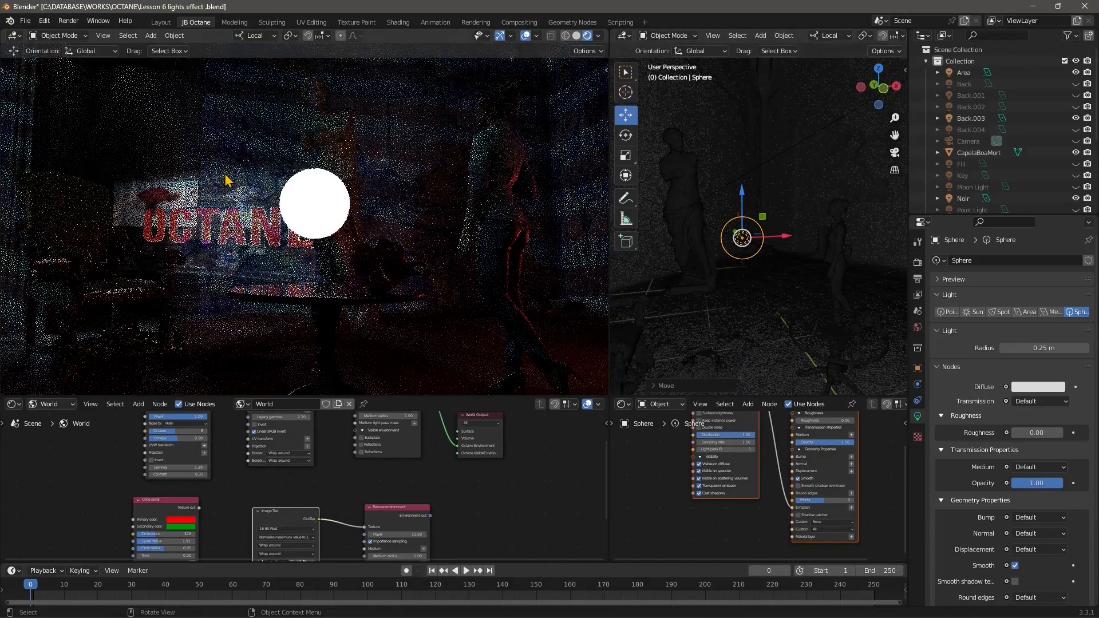
{"action": "middle_click_drag", "start_coordinate": [781, 337], "coordinate": [729, 281]}
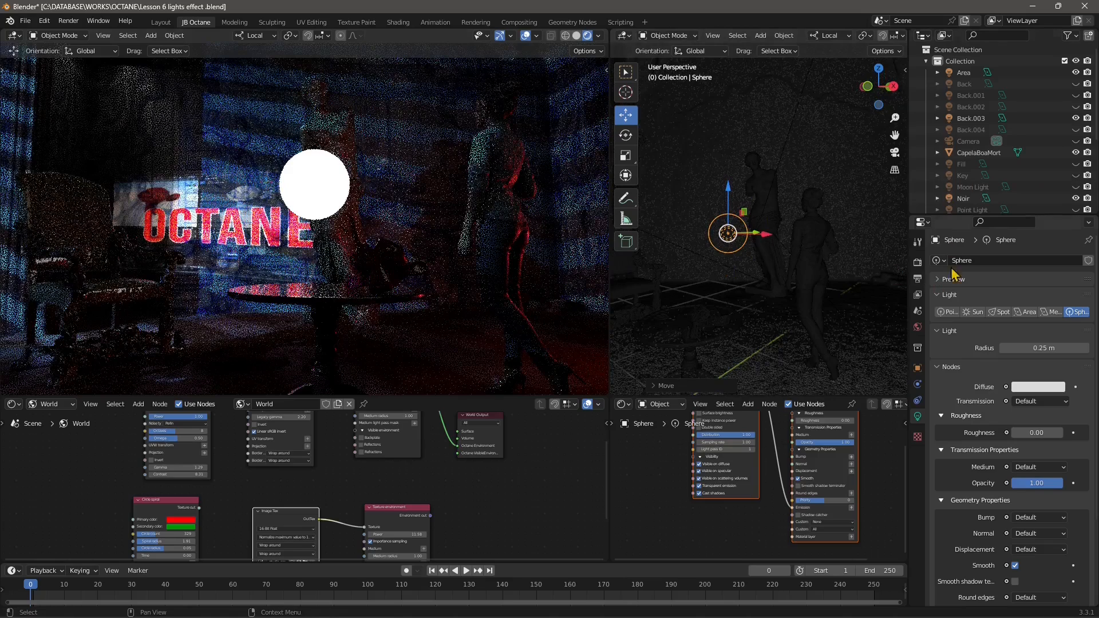
Enlarge the node editor areas and frame the sphere light's emission and material nodes.
{"action": "scroll", "coordinate": [736, 476], "scroll_direction": "down", "scroll_amount": 2}
{"action": "scroll", "coordinate": [736, 471], "scroll_direction": "down", "scroll_amount": 1}
{"action": "middle_click_drag", "start_coordinate": [775, 446], "coordinate": [733, 484]}
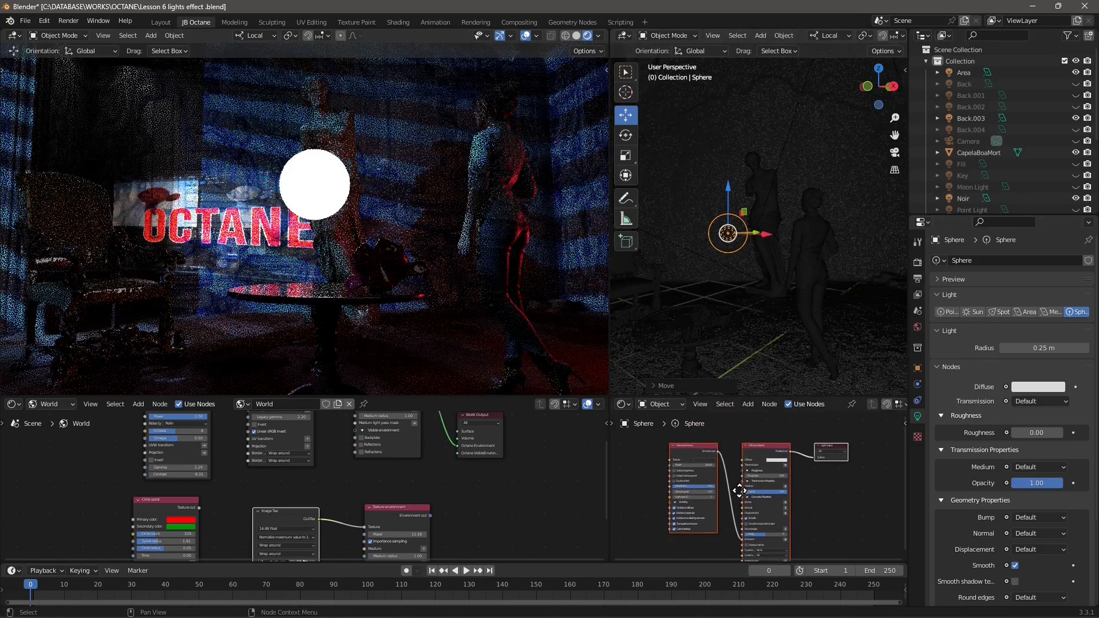
{"action": "scroll", "coordinate": [706, 458], "scroll_direction": "up", "scroll_amount": 4}
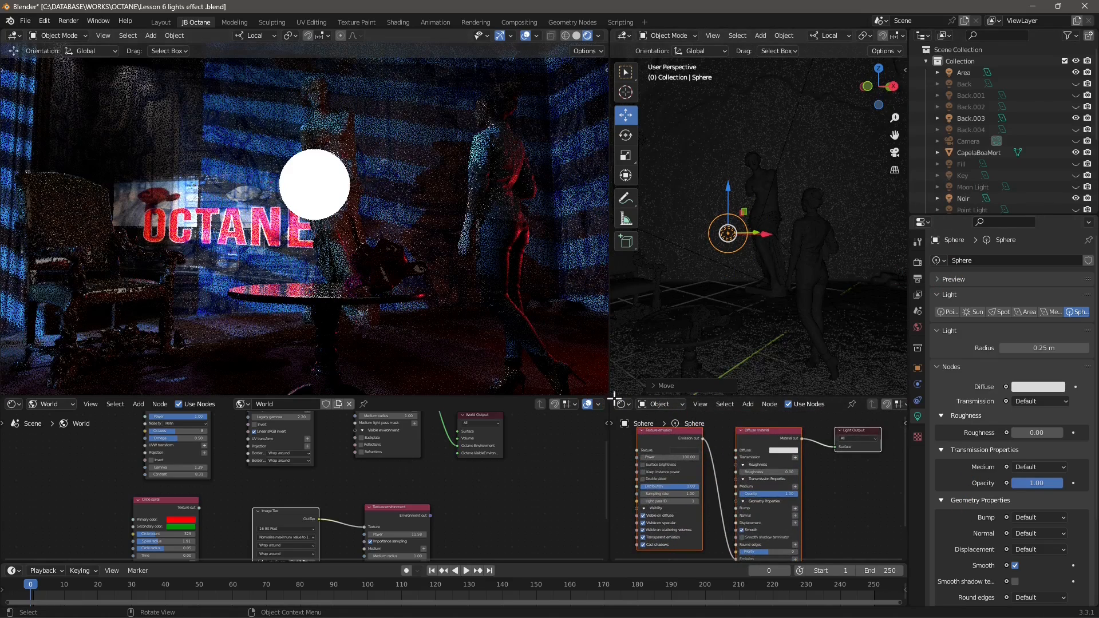
{"action": "left_click_drag", "start_coordinate": [618, 398], "coordinate": [631, 291]}
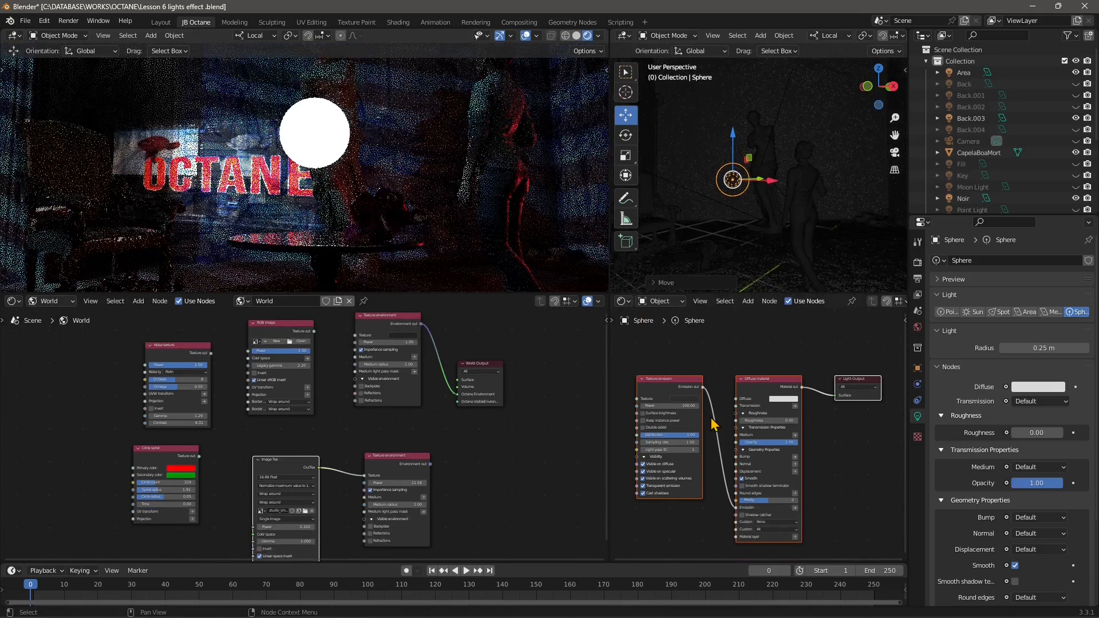
{"action": "middle_click_drag", "start_coordinate": [745, 468], "coordinate": [745, 453]}
{"action": "scroll", "coordinate": [704, 409], "scroll_direction": "up", "scroll_amount": 4}
{"action": "mouse_move", "coordinate": [691, 395]}
{"action": "middle_mouse_down"}
{"action": "mouse_move", "coordinate": [718, 380]}
{"action": "mouse_move", "coordinate": [694, 394]}
{"action": "middle_mouse_up"}
{"action": "scroll", "coordinate": [693, 390], "scroll_direction": "down", "scroll_amount": 1}
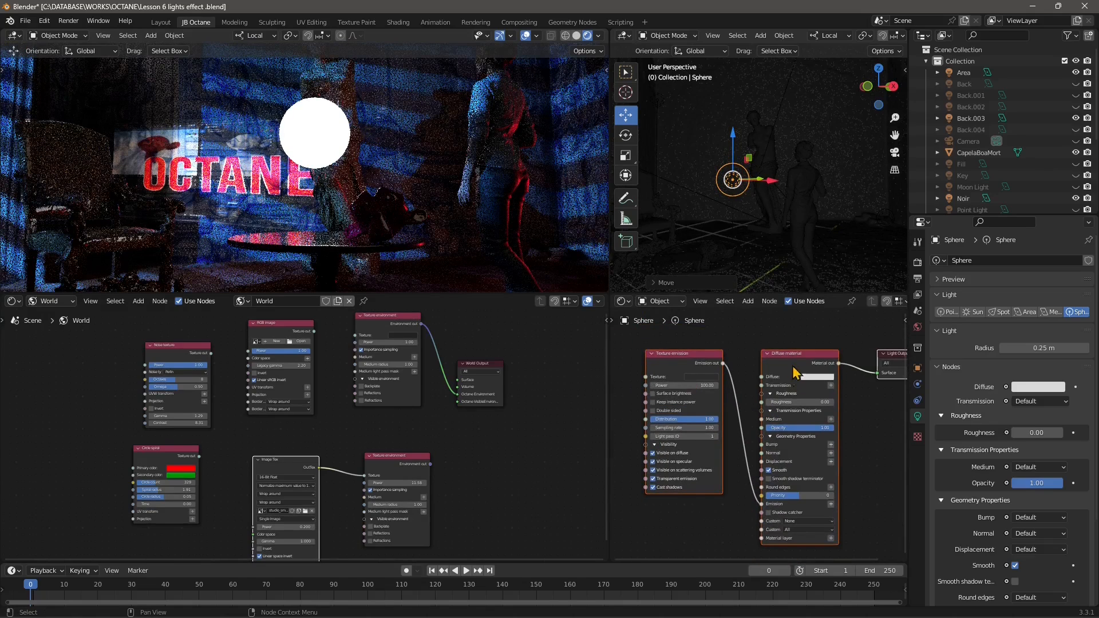
Move the Light Output and Diffuse material nodes up to spread out the sphere light's node tree.
{"action": "middle_click_drag", "start_coordinate": [808, 418], "coordinate": [758, 410]}
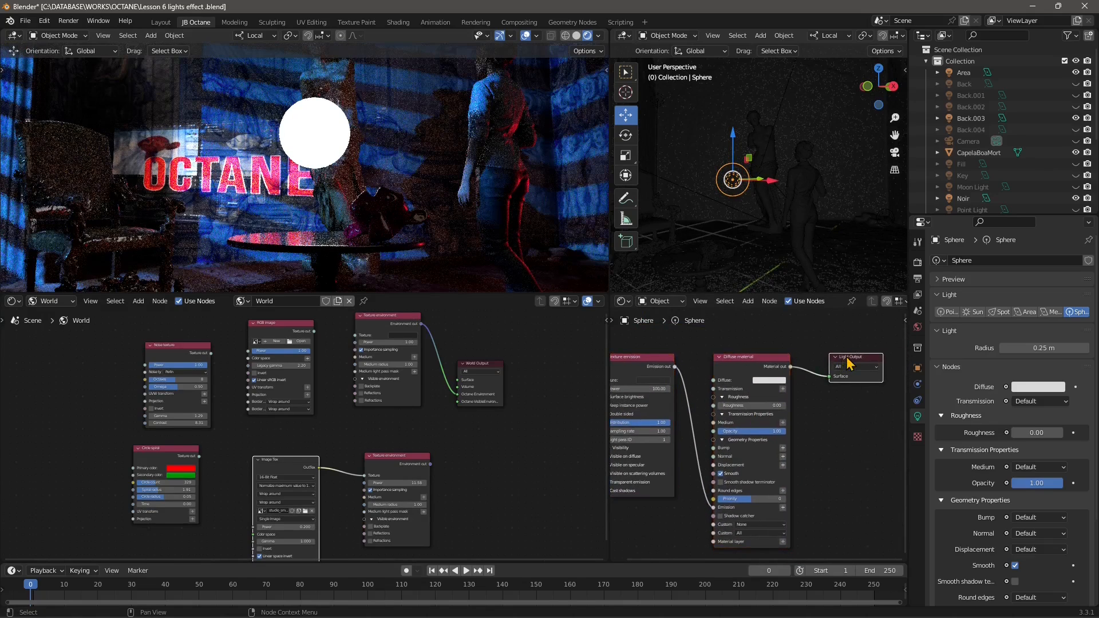
{"action": "left_click_drag", "start_coordinate": [846, 363], "coordinate": [853, 351]}
{"action": "left_click_drag", "start_coordinate": [750, 356], "coordinate": [758, 336]}
{"action": "scroll", "coordinate": [735, 400], "scroll_direction": "up", "scroll_amount": 2}
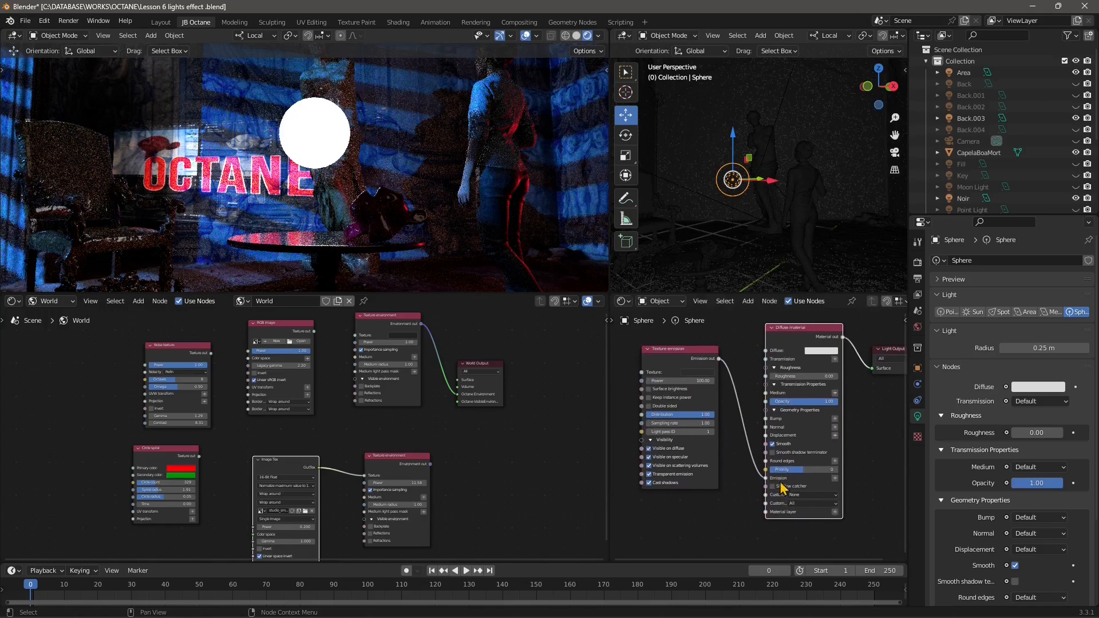
Delete the Texture emission node feeding the Emission input of the Diffuse material.
{"action": "scroll", "coordinate": [780, 487], "scroll_direction": "up", "scroll_amount": 3}
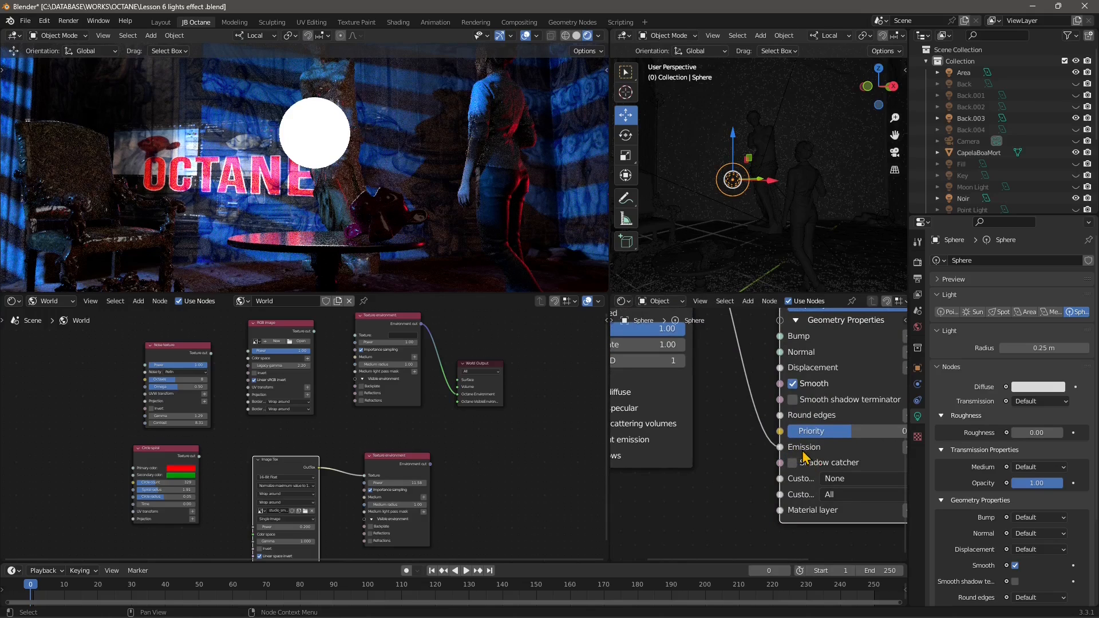
{"action": "scroll", "coordinate": [804, 454], "scroll_direction": "down", "scroll_amount": 4}
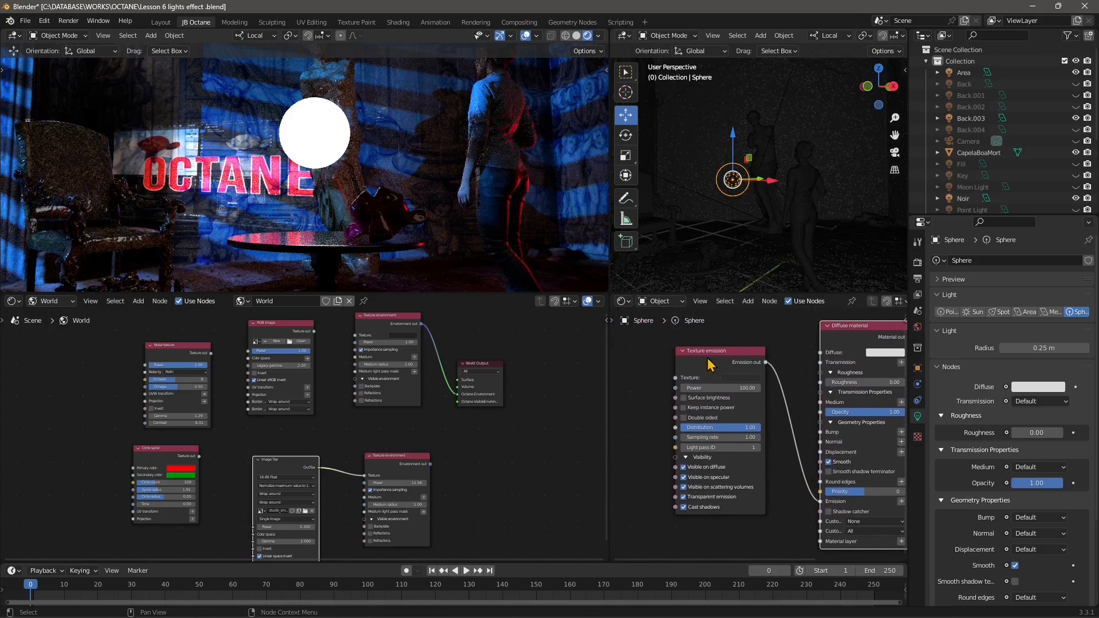
{"action": "left_click", "coordinate": [701, 348]}
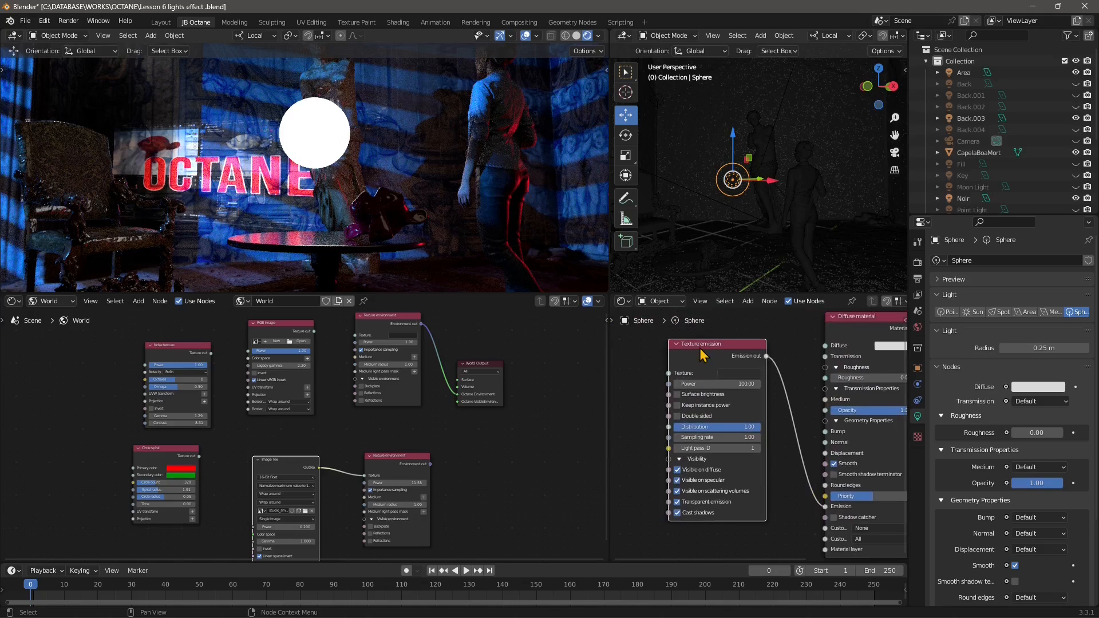
{"action": "key", "text": "x"}
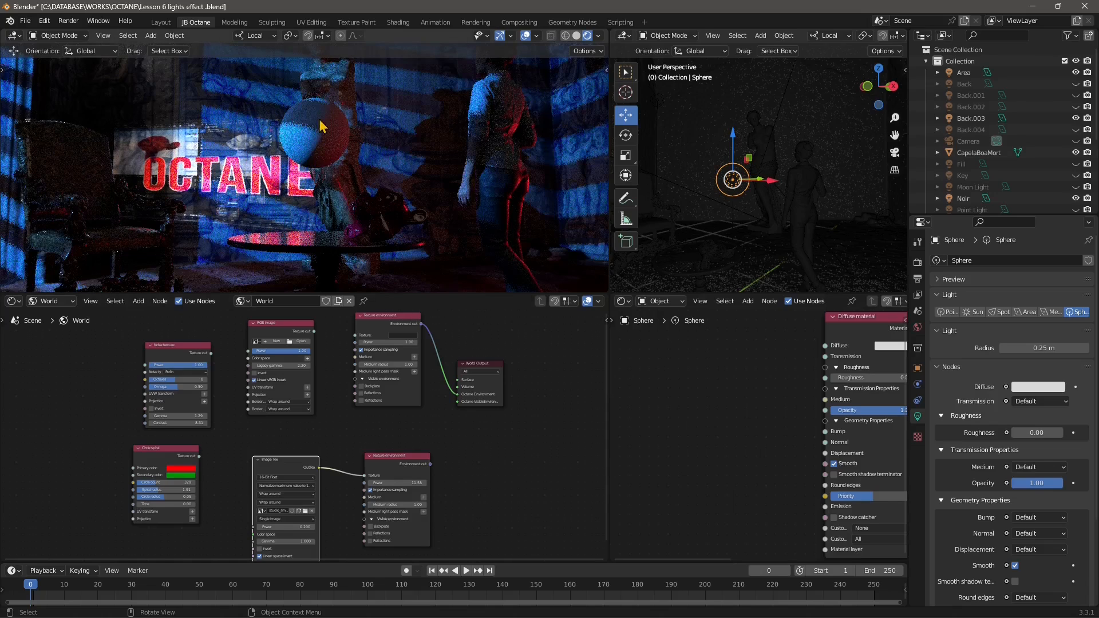
Add a Black body emission node and place it beside the Diffuse material node.
{"action": "scroll", "coordinate": [662, 392], "scroll_direction": "down", "scroll_amount": 2}
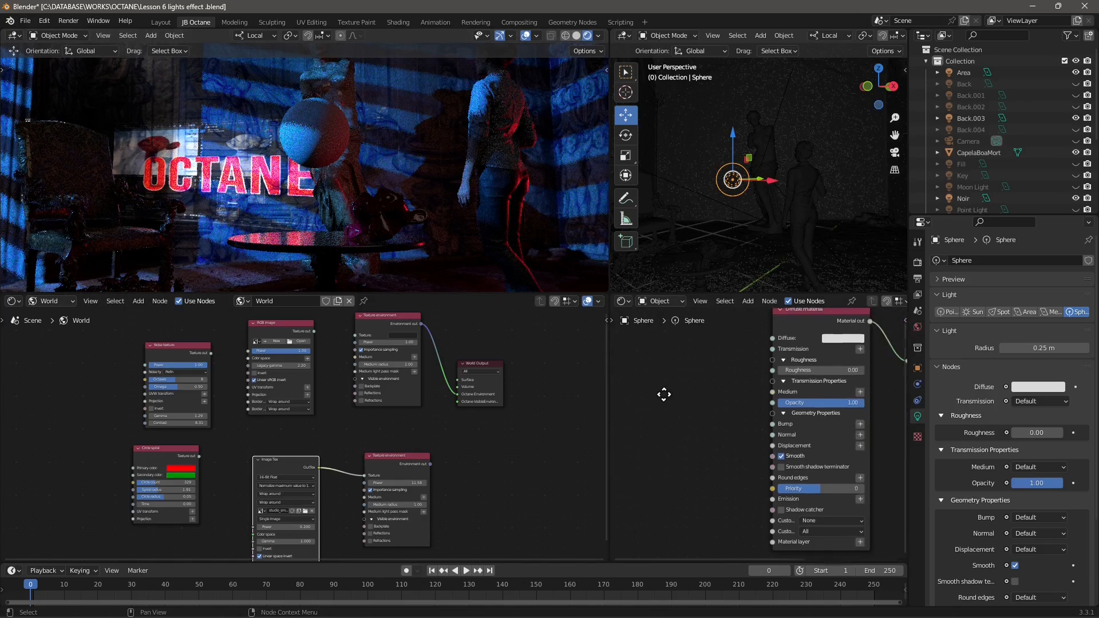
{"action": "scroll", "coordinate": [744, 430], "scroll_direction": "up", "scroll_amount": 2}
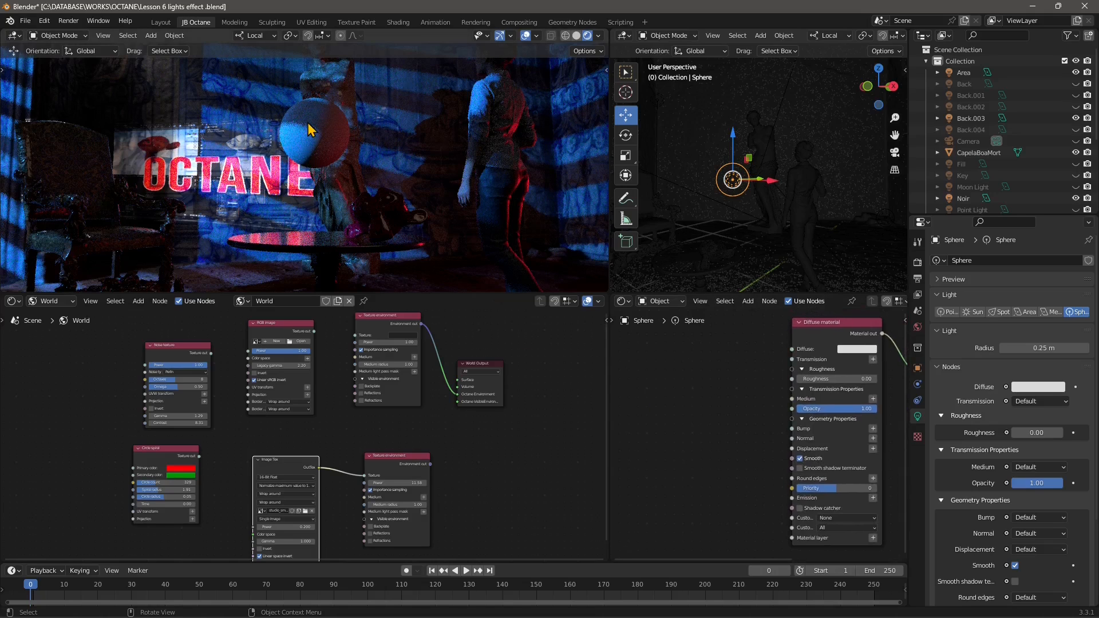
{"action": "right_click", "coordinate": [651, 407]}
{"action": "left_click", "coordinate": [748, 301]}
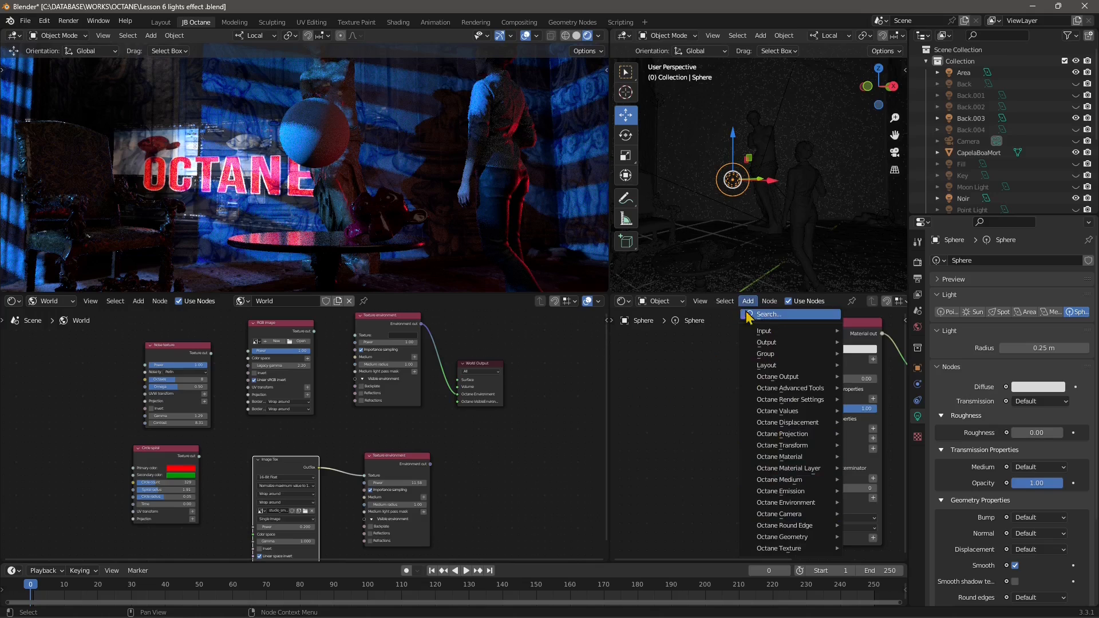
{"action": "left_click", "coordinate": [766, 315]}
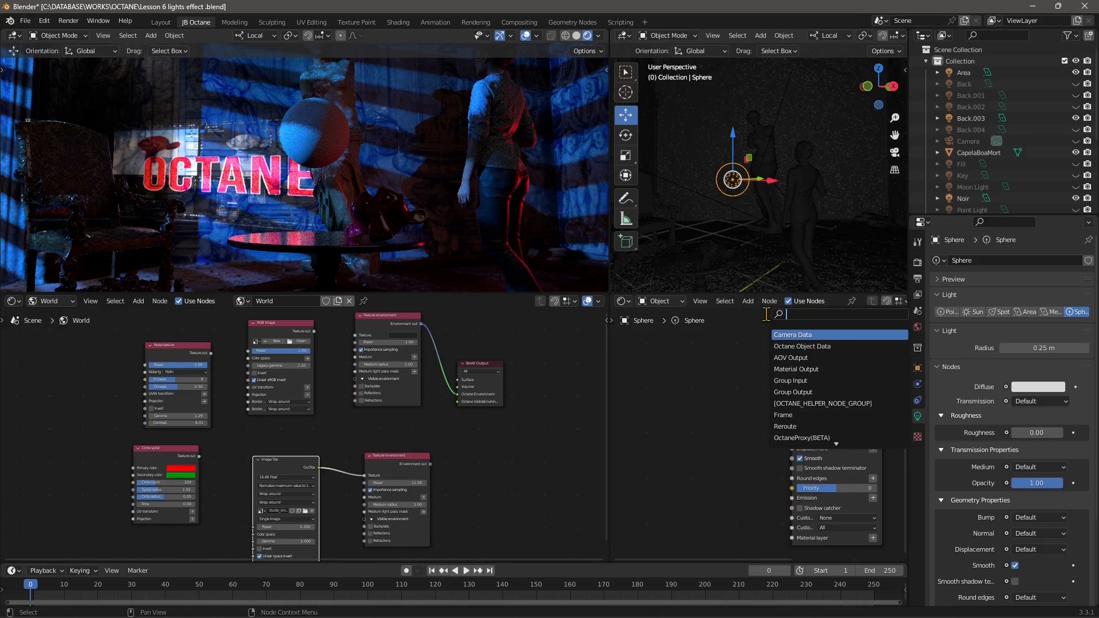
{"action": "type", "text": "black"}
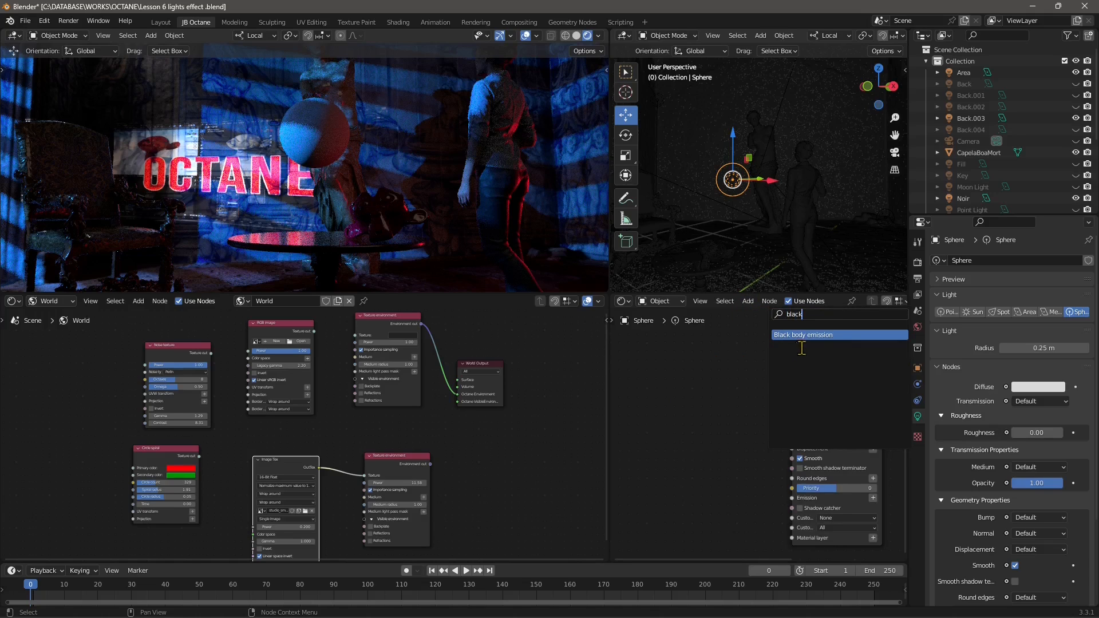
{"action": "left_click", "coordinate": [807, 335]}
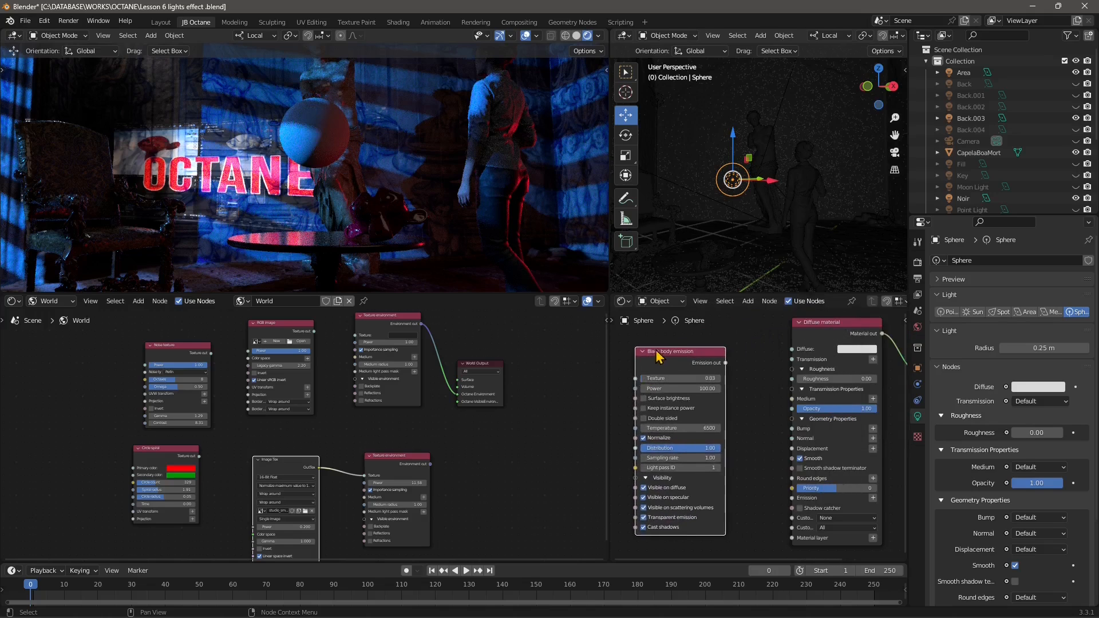
{"action": "left_click", "coordinate": [658, 358]}
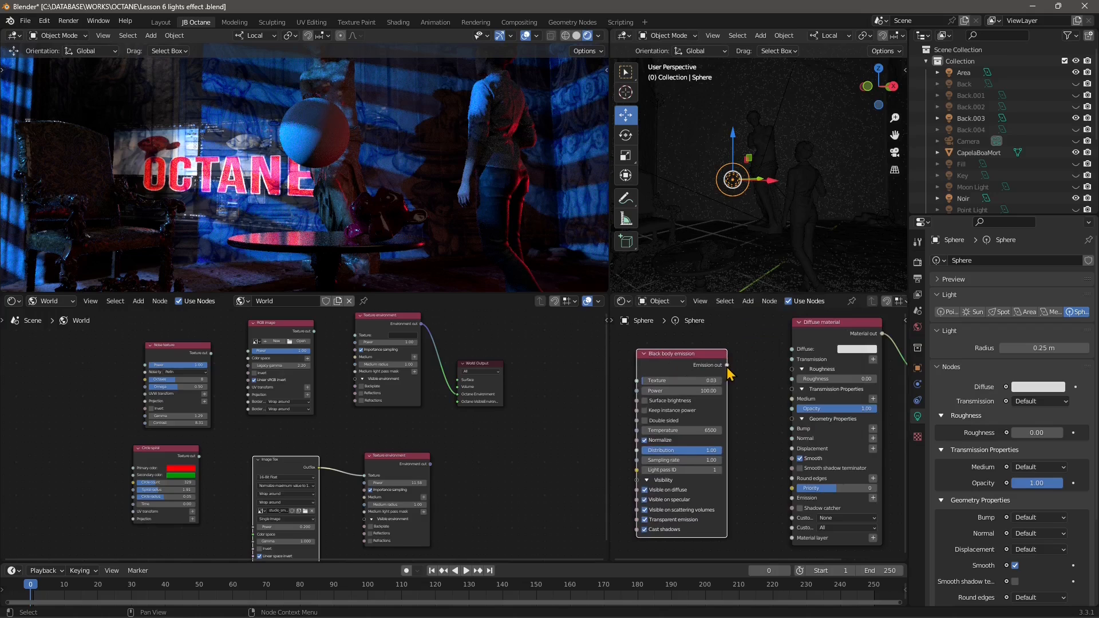
Connect the Black body emission output to the Diffuse material's Emission input and shift the Black body emission node slightly closer to it.
{"action": "left_click_drag", "start_coordinate": [726, 366], "coordinate": [790, 506]}
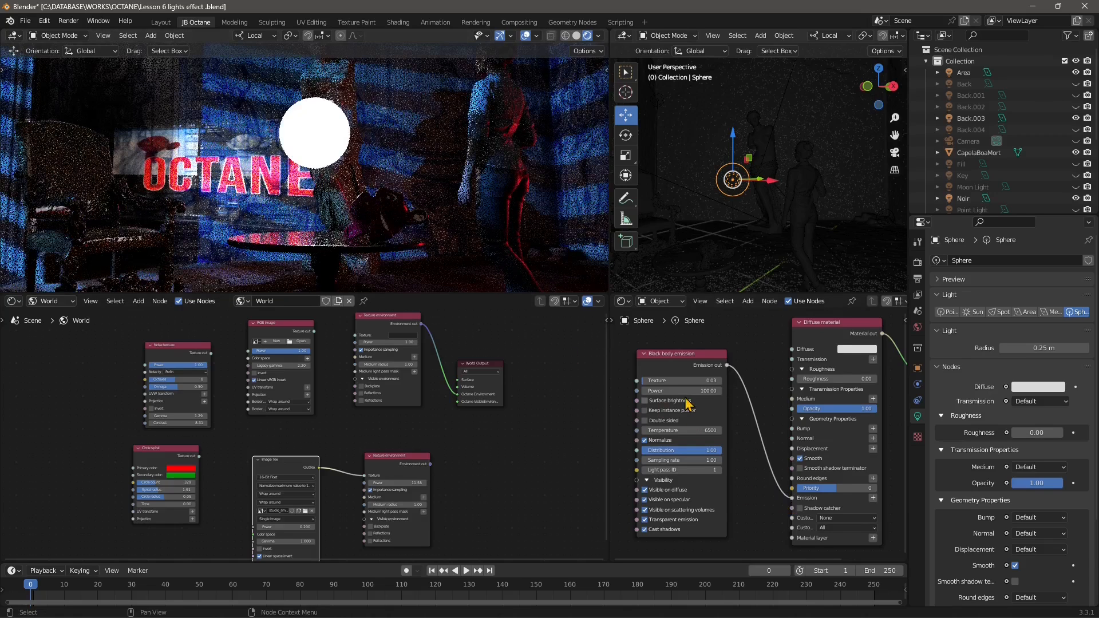
{"action": "scroll", "coordinate": [684, 402], "scroll_direction": "up", "scroll_amount": 1}
{"action": "middle_click_drag", "start_coordinate": [658, 419], "coordinate": [676, 422]}
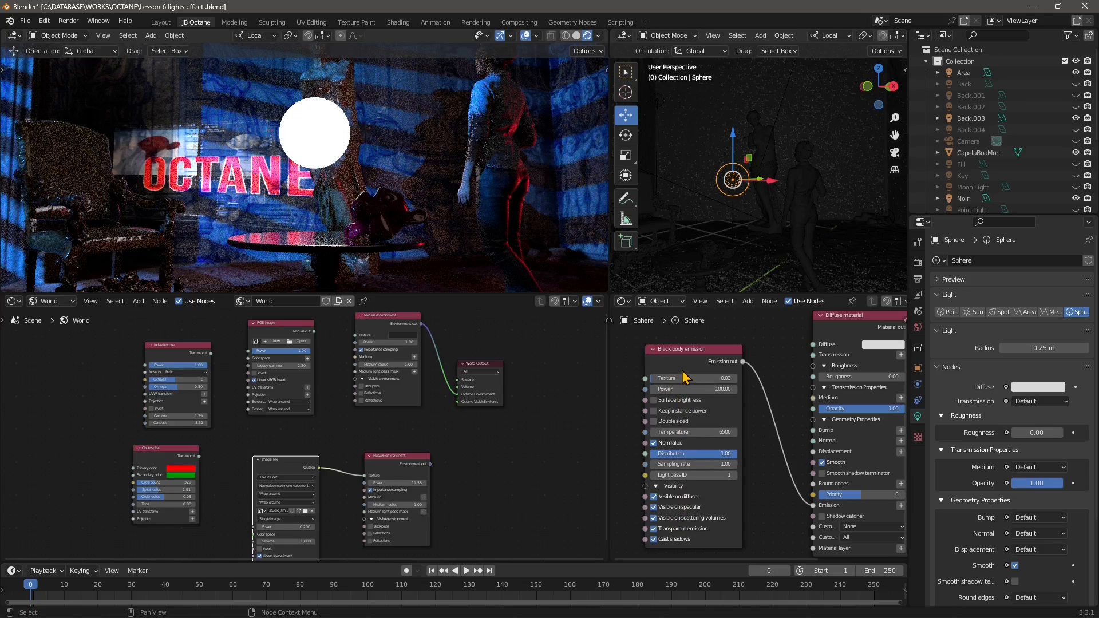
{"action": "left_click_drag", "start_coordinate": [684, 350], "coordinate": [695, 348]}
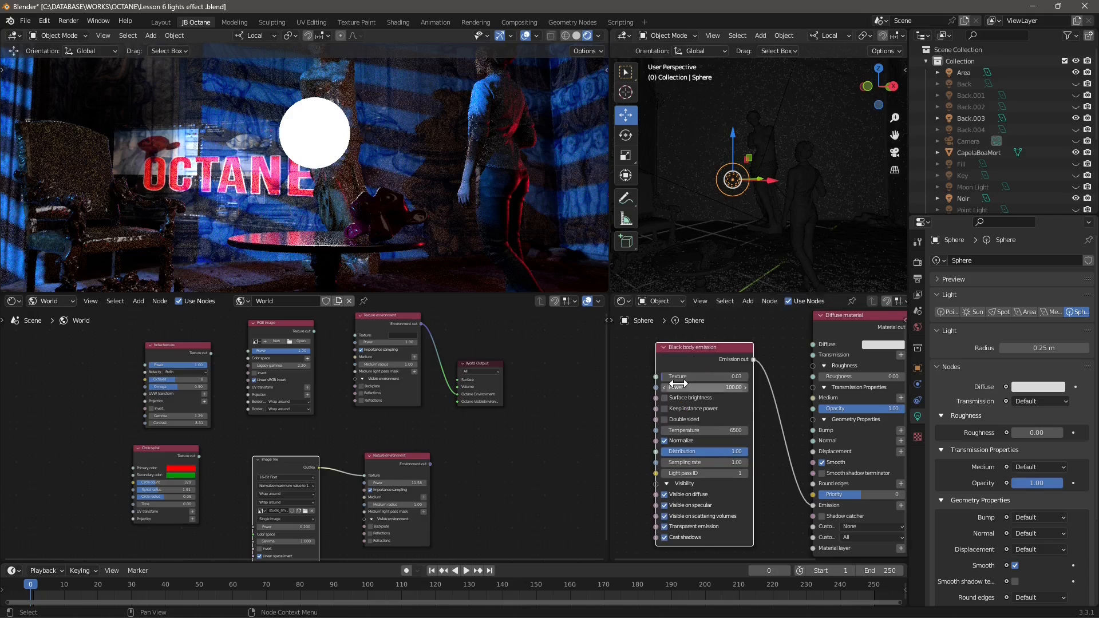
Set the Black body emission temperature to 1000.
{"action": "left_click", "coordinate": [732, 430]}
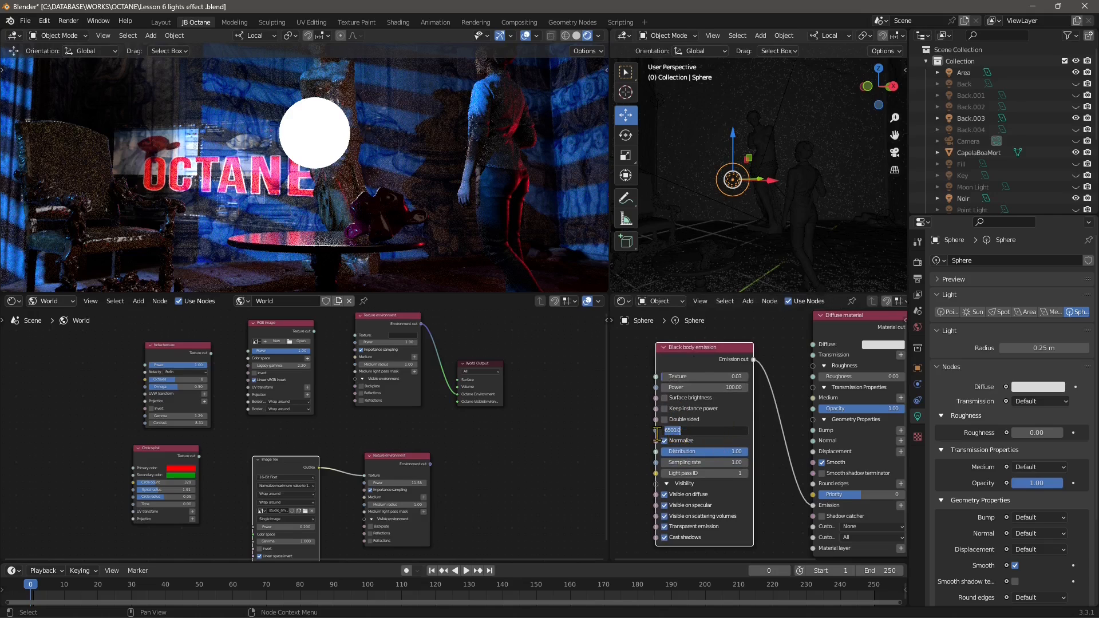
{"action": "left_click", "coordinate": [676, 430]}
{"action": "left_click", "coordinate": [675, 431]}
{"action": "left_click_drag", "start_coordinate": [682, 433], "coordinate": [649, 429]}
{"action": "left_click", "coordinate": [683, 432]}
{"action": "double_click", "coordinate": [684, 431]}
{"action": "type", "text": "1000"}
{"action": "key", "text": "Return"}
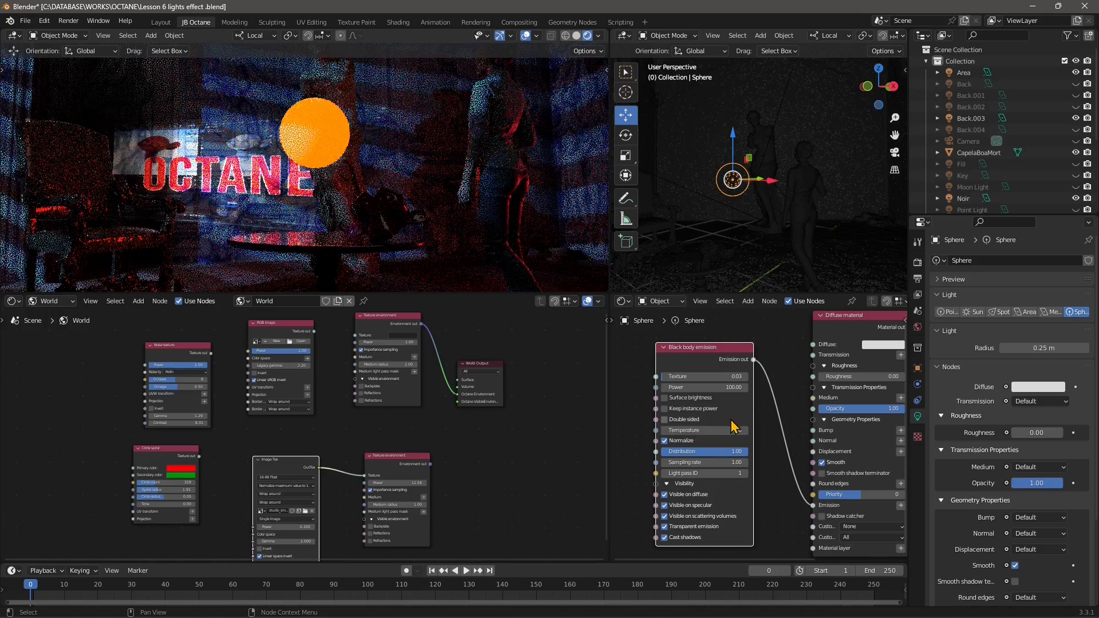
Lower the Black body emission temperature to 500.
{"action": "left_click", "coordinate": [734, 430]}
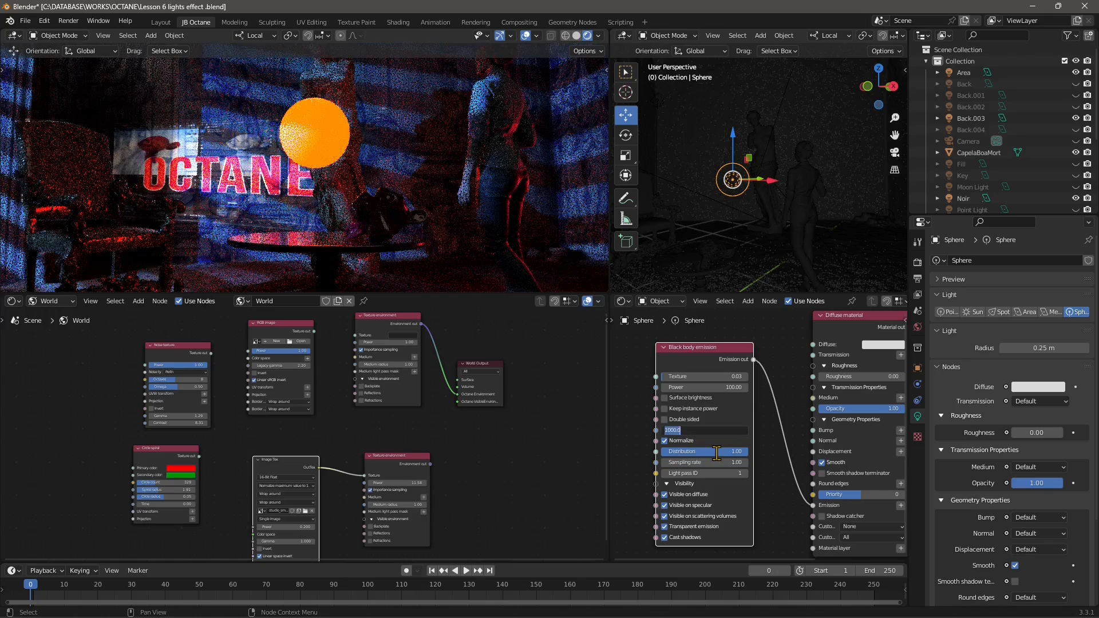
{"action": "type", "text": "500"}
{"action": "key", "text": "Return"}
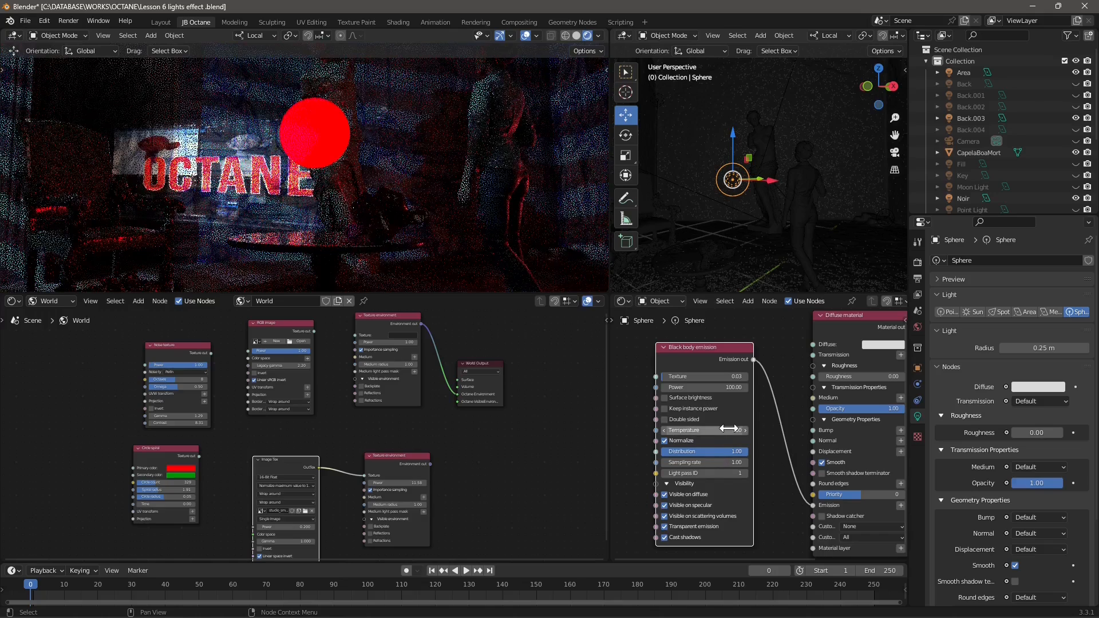
Try much higher Black body emission temperatures, first 10000 and after that 20000.
{"action": "left_click", "coordinate": [730, 430]}
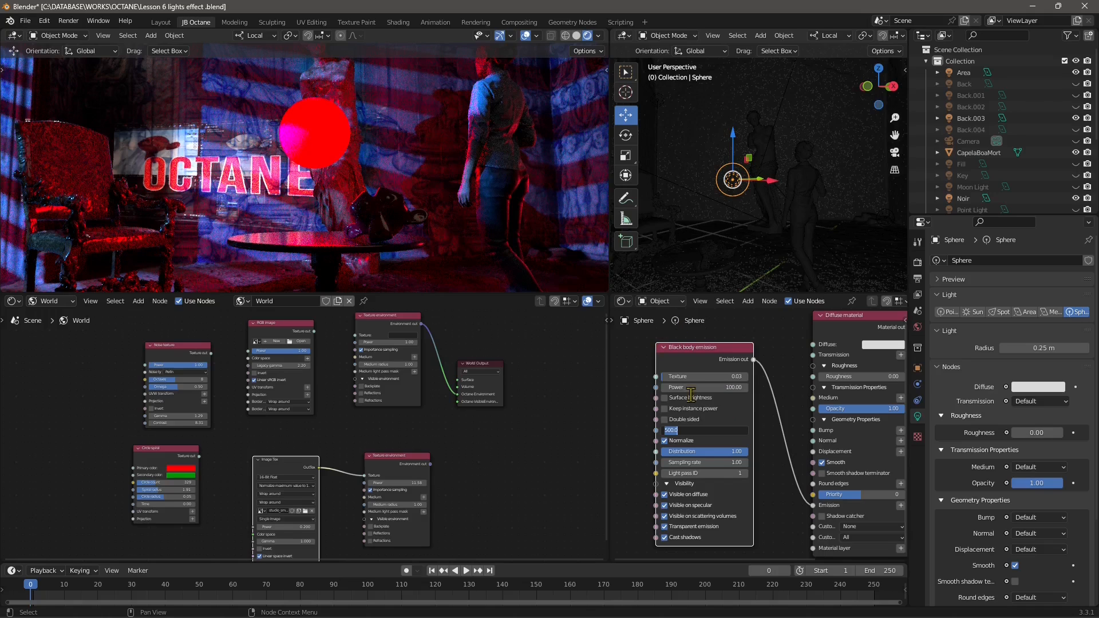
{"action": "left_click", "coordinate": [683, 430]}
{"action": "left_click_drag", "start_coordinate": [681, 429], "coordinate": [653, 427]}
{"action": "key", "text": "Return"}
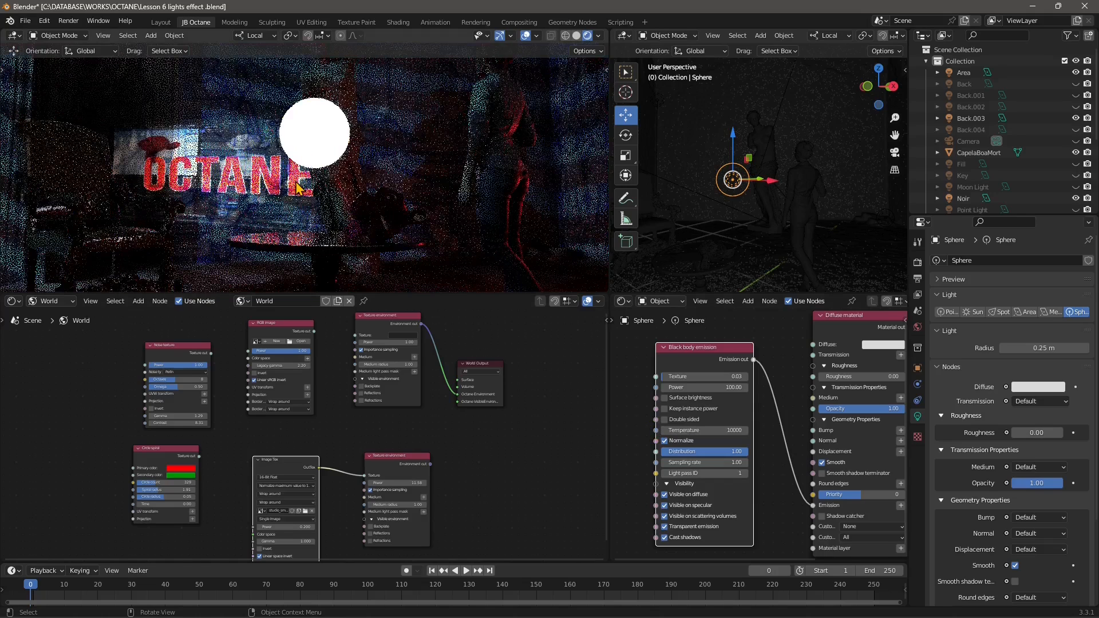
{"action": "left_click", "coordinate": [733, 432]}
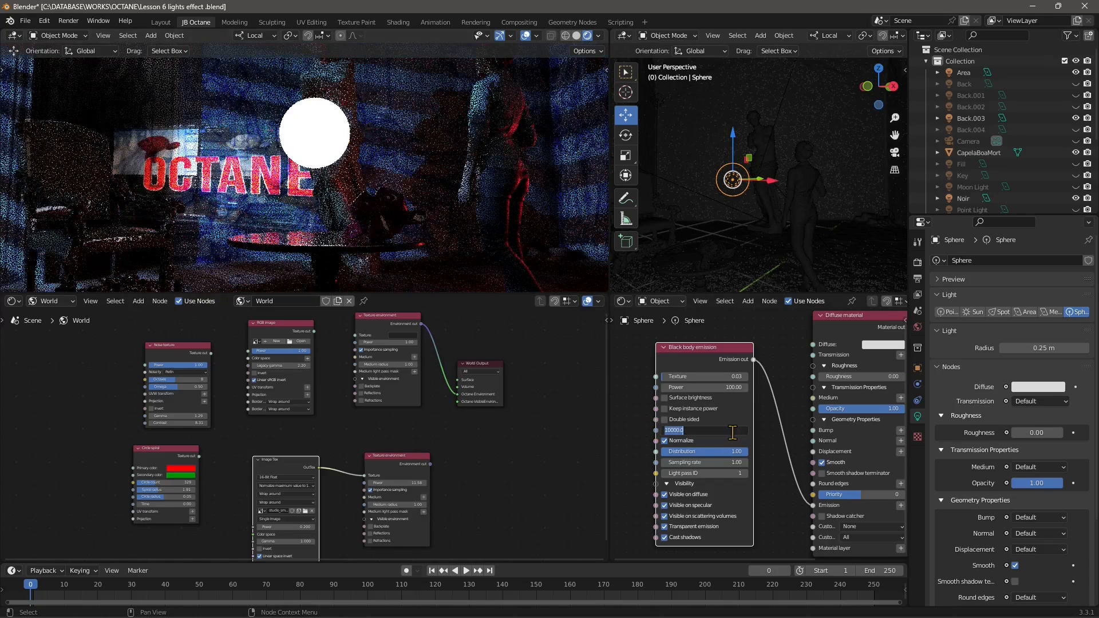
{"action": "type", "text": "20000"}
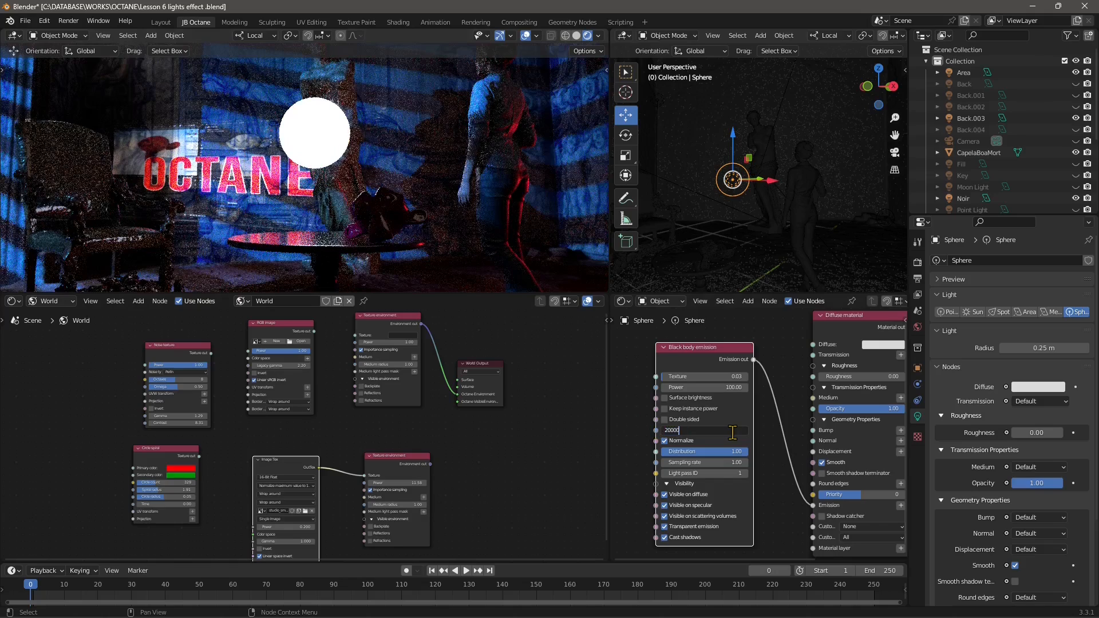
{"action": "key", "text": "Return"}
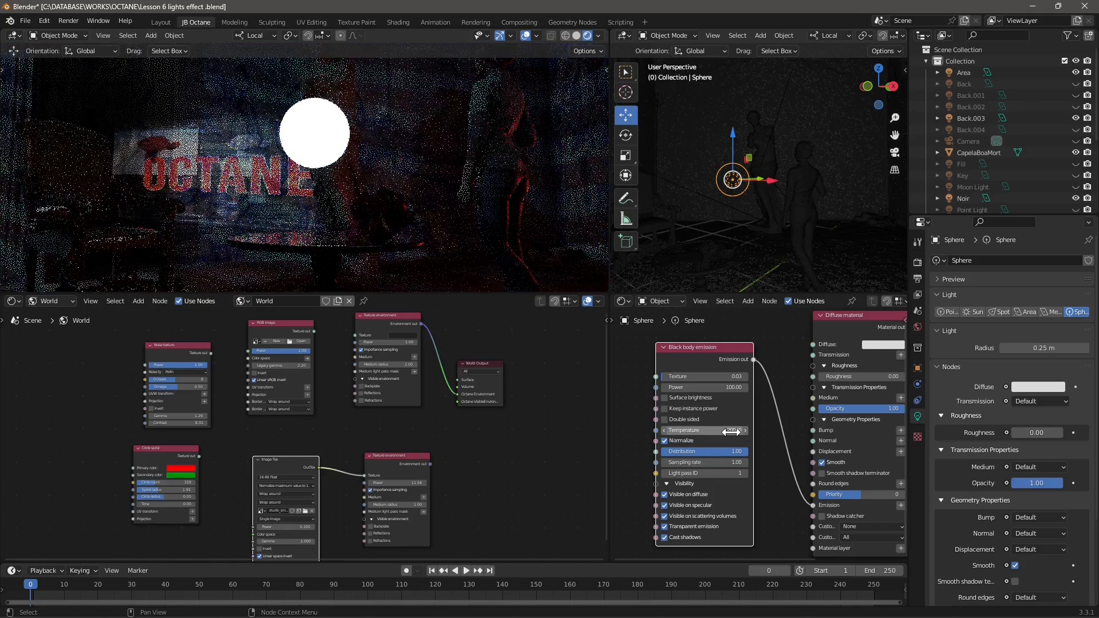
Set the temperature of the Black body emission node back to 500.
{"action": "left_click", "coordinate": [732, 432]}
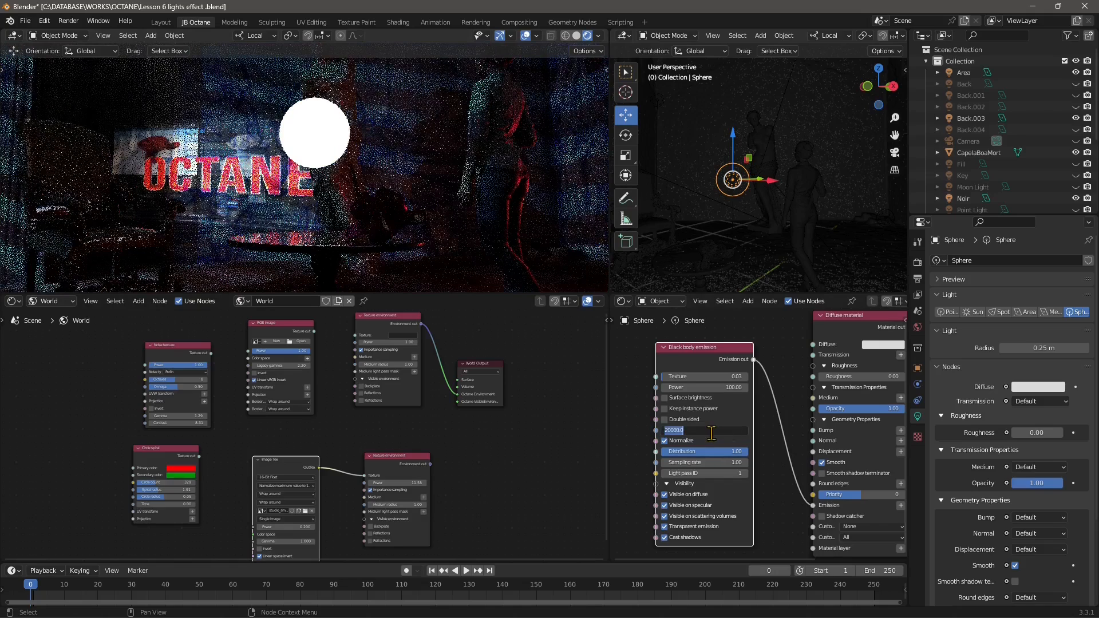
{"action": "left_click", "coordinate": [666, 432]}
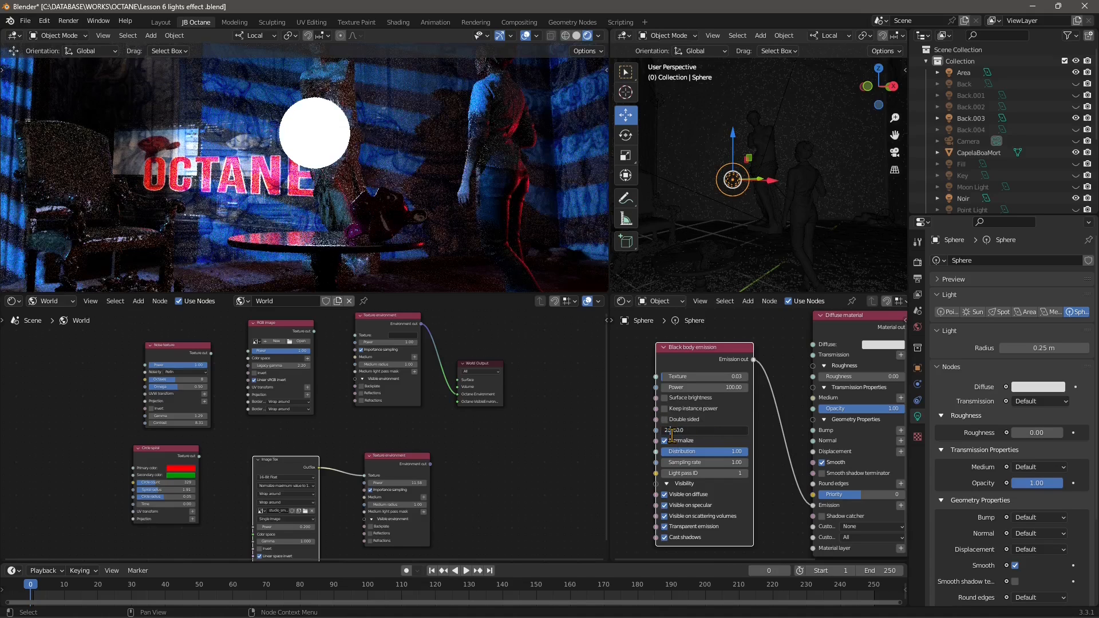
{"action": "key", "text": "ctrl+a"}
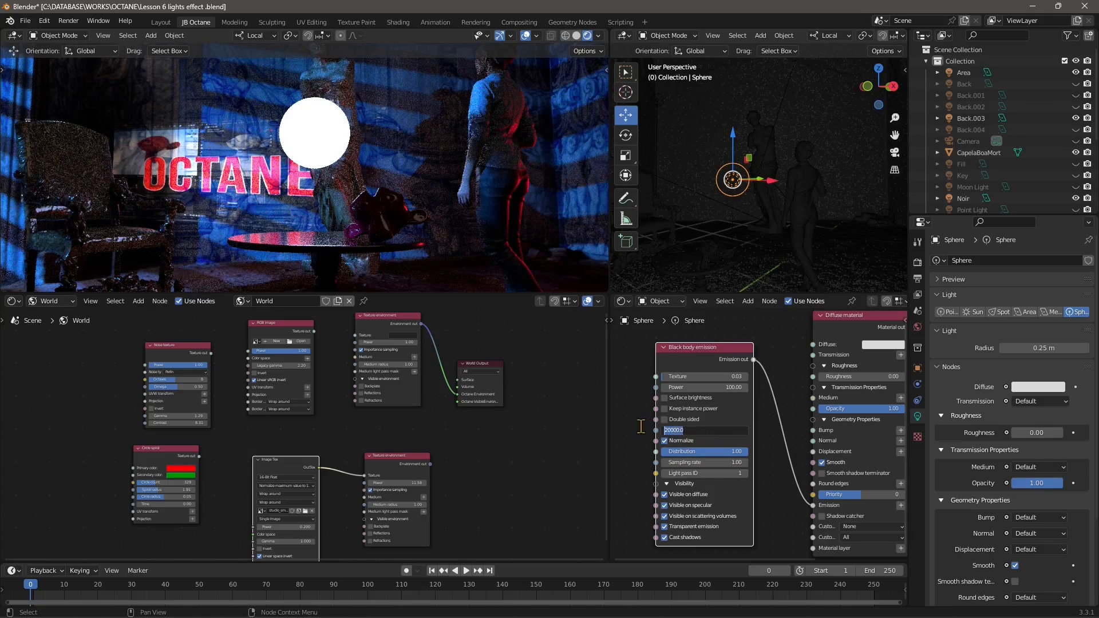
{"action": "type", "text": "500"}
{"action": "key", "text": "Return"}
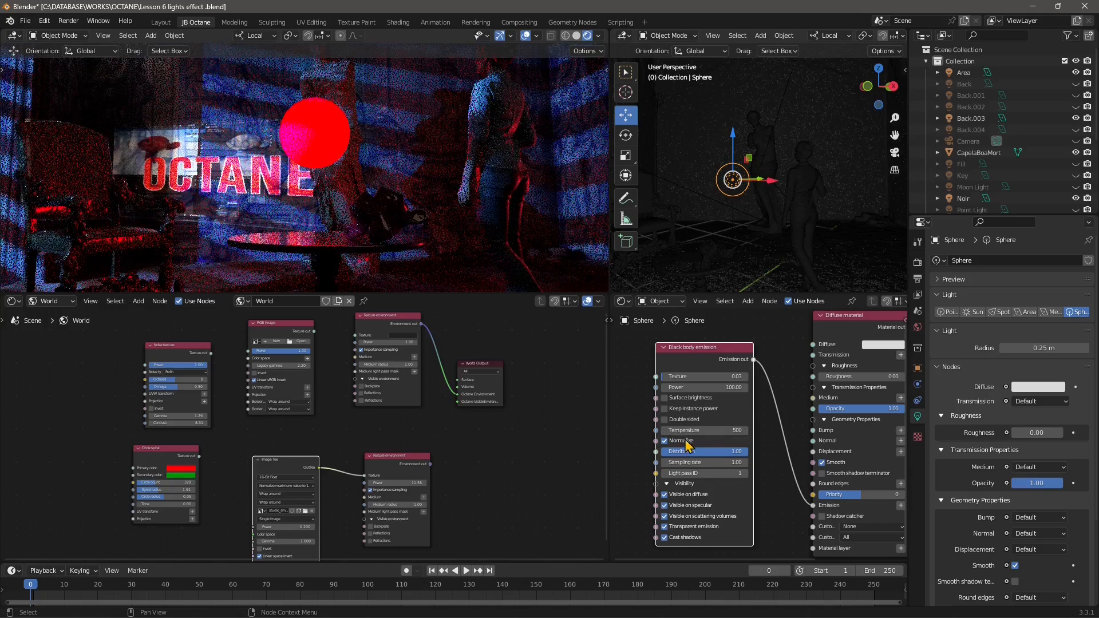
Set the Black body emission temperature to 6000 and move the Diffuse material node slightly up and closer to the emission node.
{"action": "left_click", "coordinate": [709, 430]}
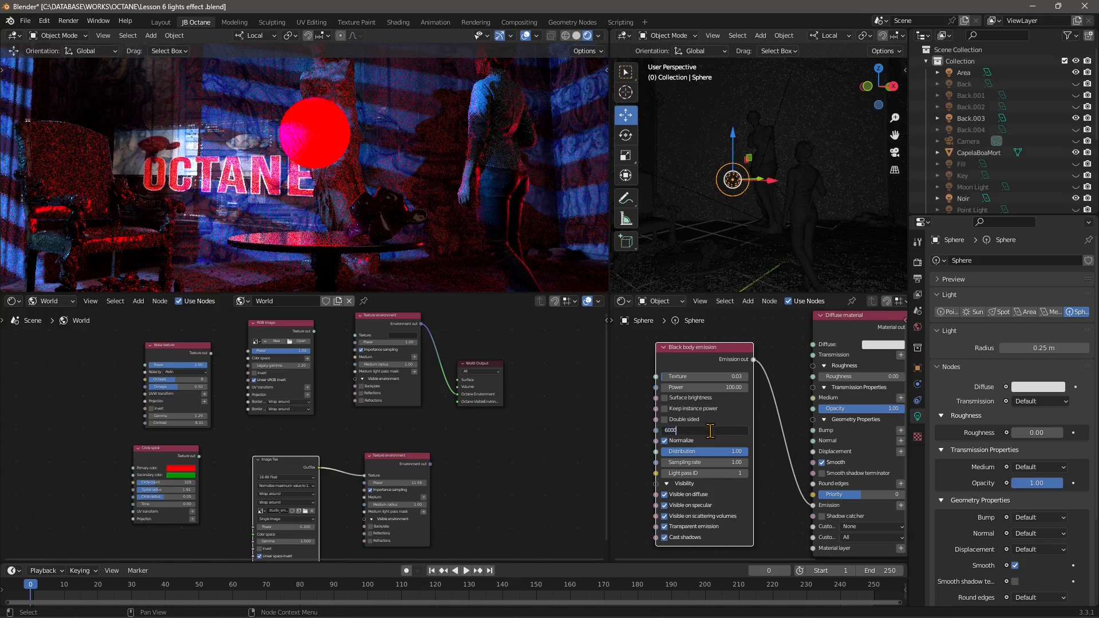
{"action": "key", "text": "Return"}
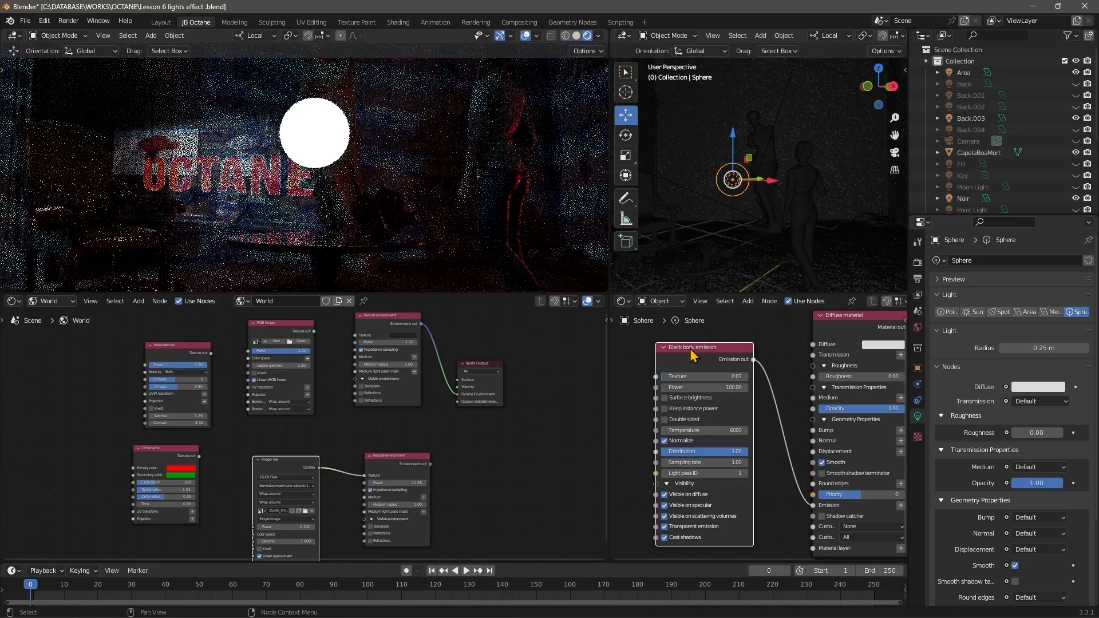
{"action": "scroll", "coordinate": [675, 434], "scroll_direction": "down", "scroll_amount": 1}
{"action": "scroll", "coordinate": [675, 433], "scroll_direction": "down", "scroll_amount": 2}
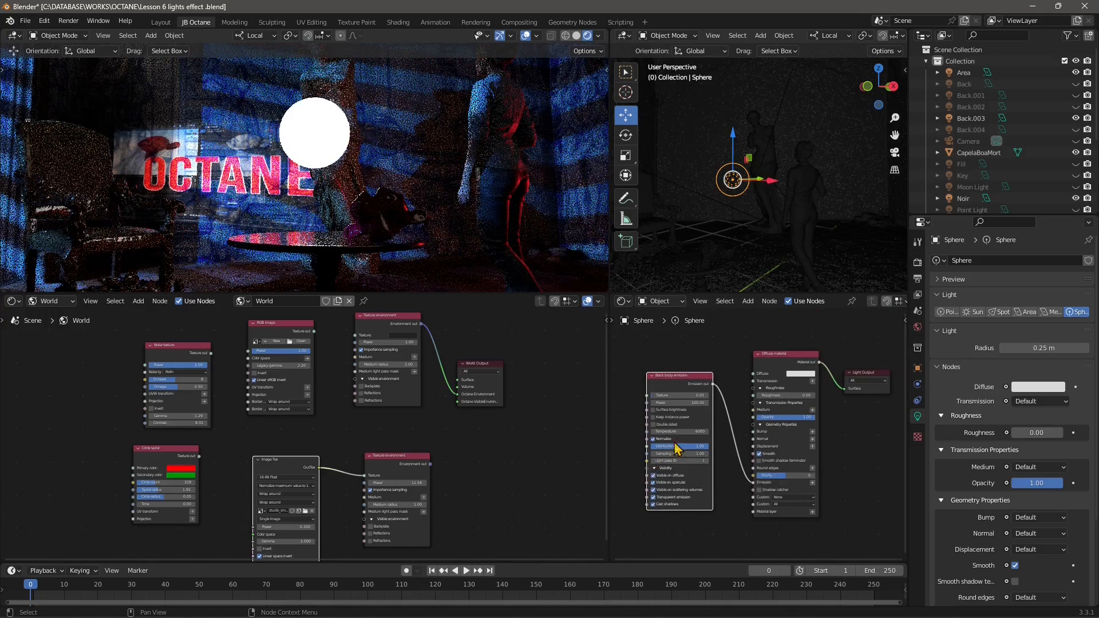
{"action": "left_click_drag", "start_coordinate": [776, 350], "coordinate": [771, 339]}
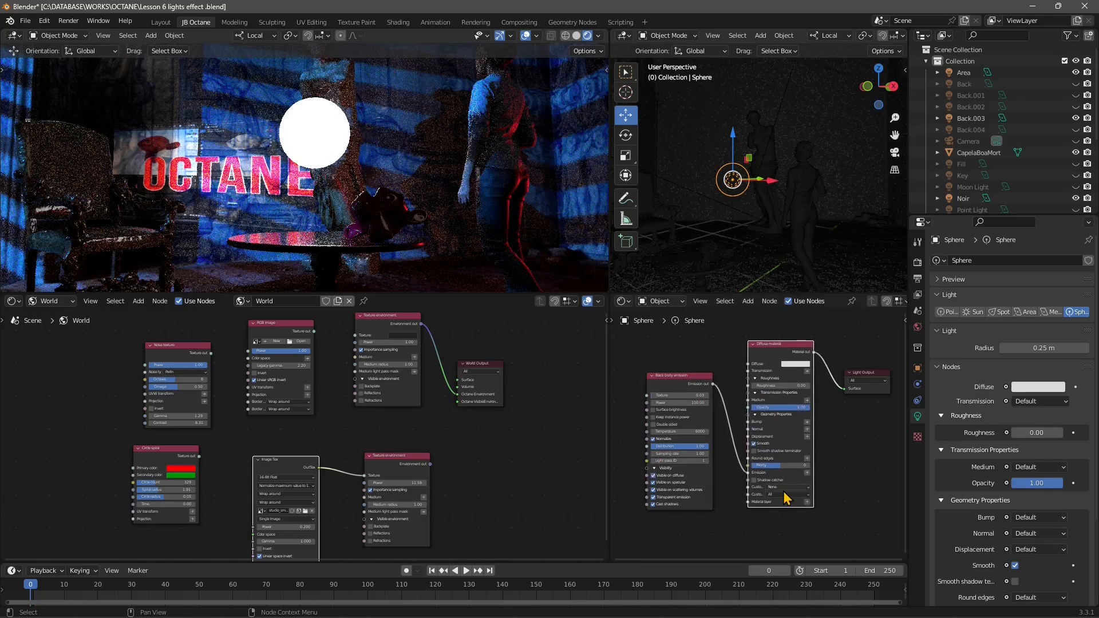
Read the description of the Normalize option on the Black body emission node and review the whole sphere light node tree.
{"action": "scroll", "coordinate": [769, 352], "scroll_direction": "up", "scroll_amount": 3}
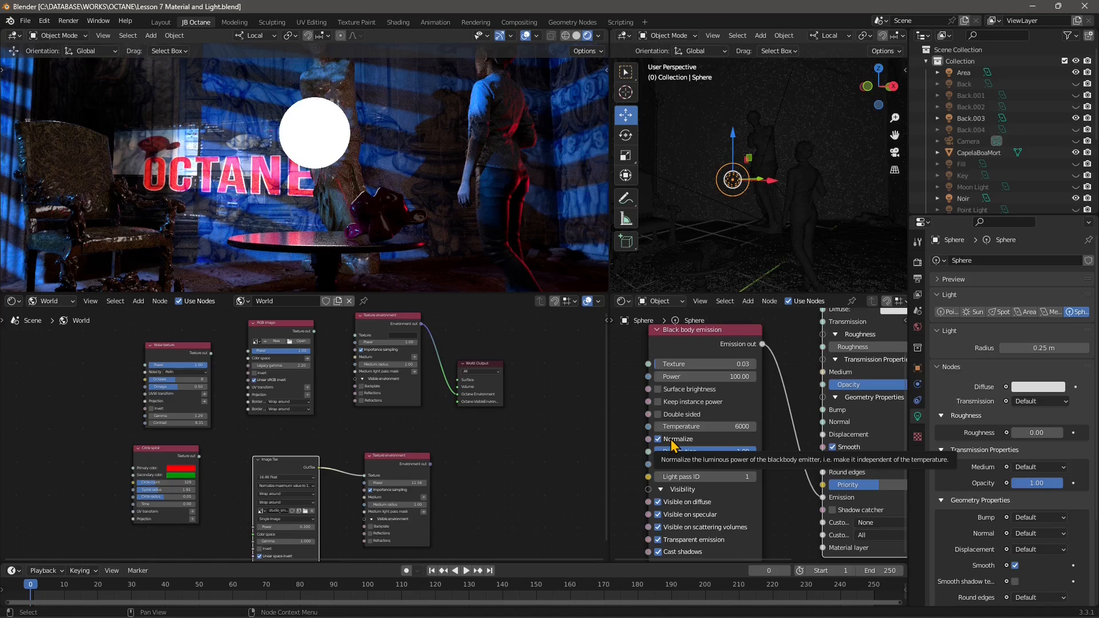
{"action": "scroll", "coordinate": [668, 432], "scroll_direction": "down", "scroll_amount": 1}
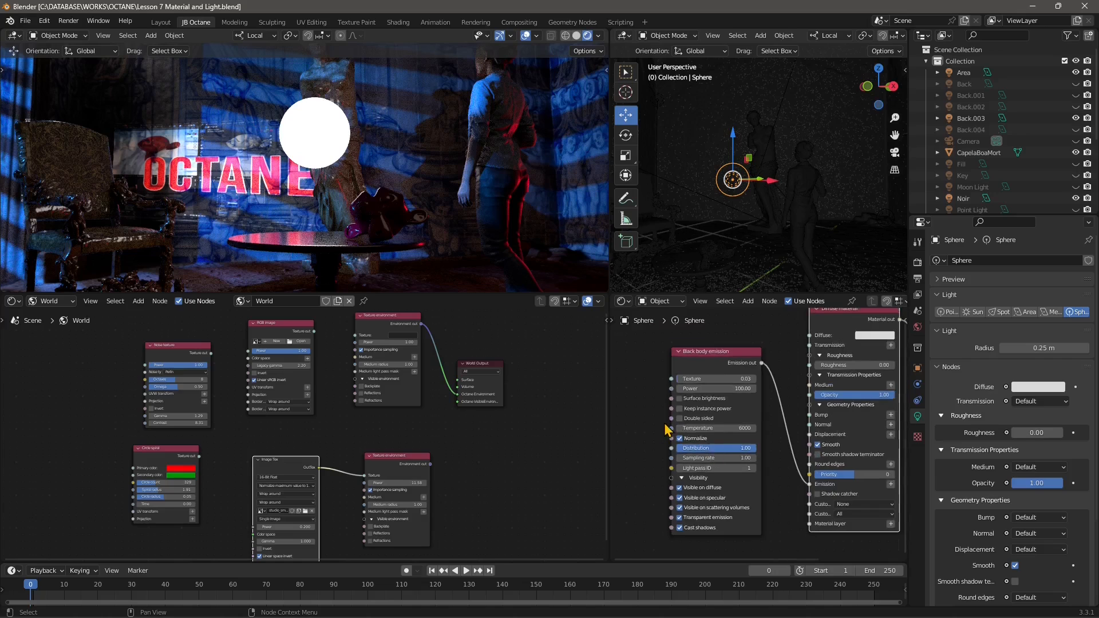
{"action": "scroll", "coordinate": [669, 432], "scroll_direction": "down", "scroll_amount": 3}
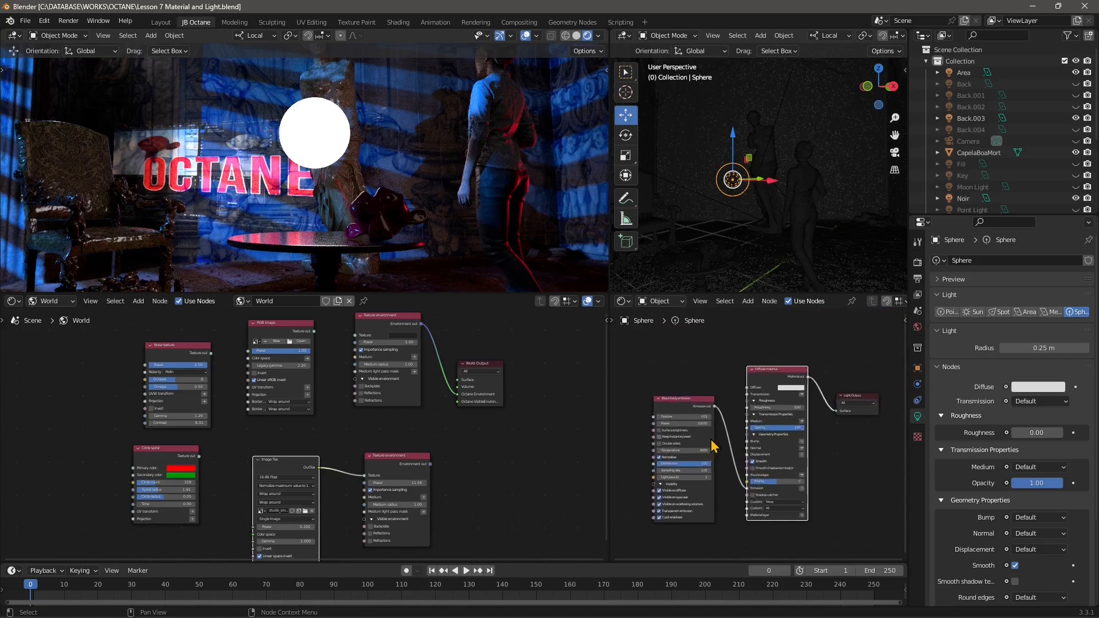
{"action": "scroll", "coordinate": [712, 447], "scroll_direction": "down", "scroll_amount": 1}
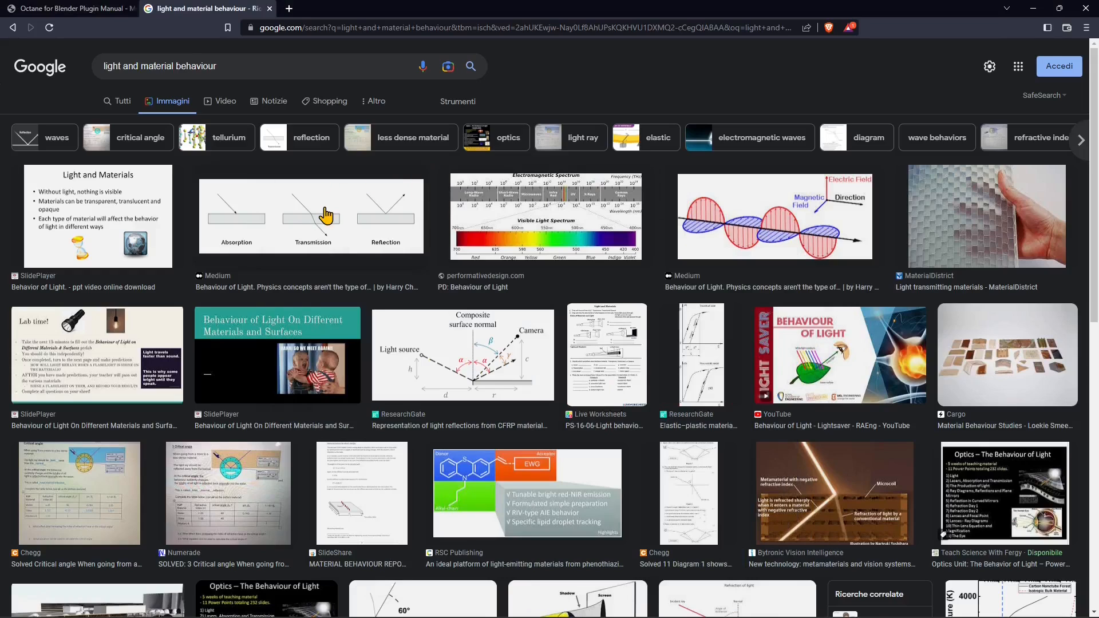
In the browser, highlight the words "material" and "light" in the Google Images query "light and material behaviour", leaving the query as it is.
{"action": "left_click", "coordinate": [108, 66]}
{"action": "double_click", "coordinate": [153, 69]}
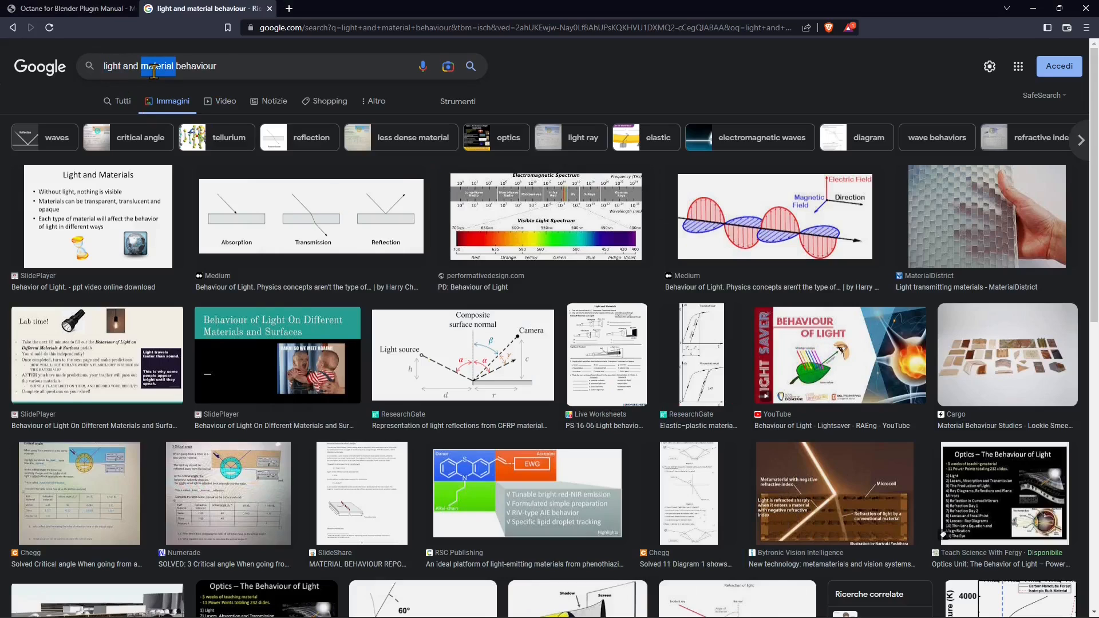
{"action": "double_click", "coordinate": [175, 68]}
{"action": "left_click", "coordinate": [161, 71]}
{"action": "double_click", "coordinate": [159, 68]}
{"action": "double_click", "coordinate": [111, 69]}
{"action": "left_click", "coordinate": [573, 83]}
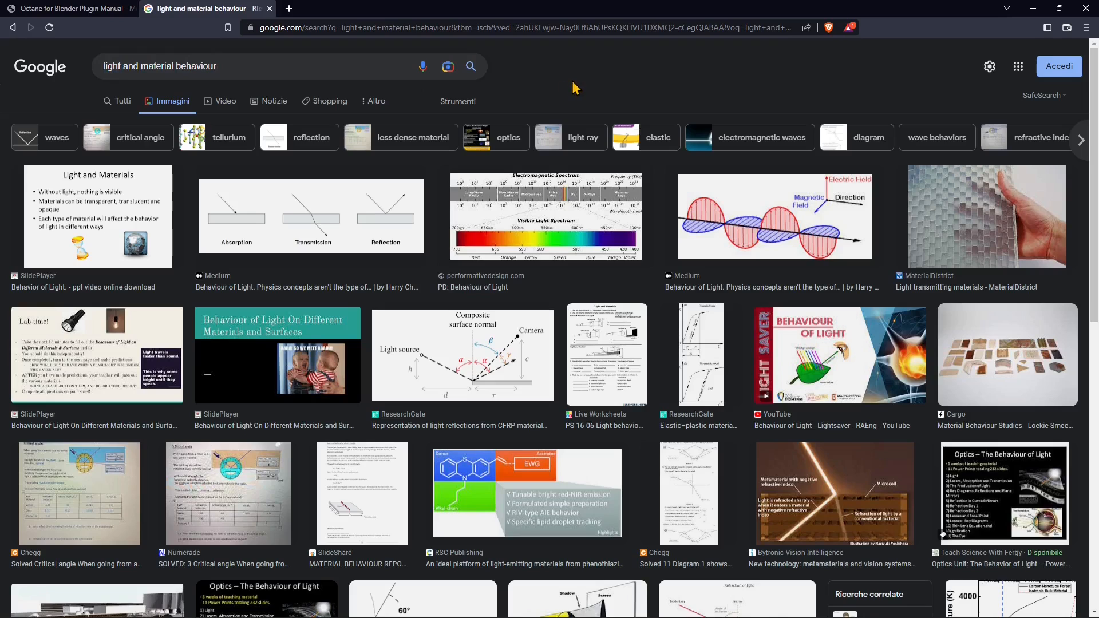